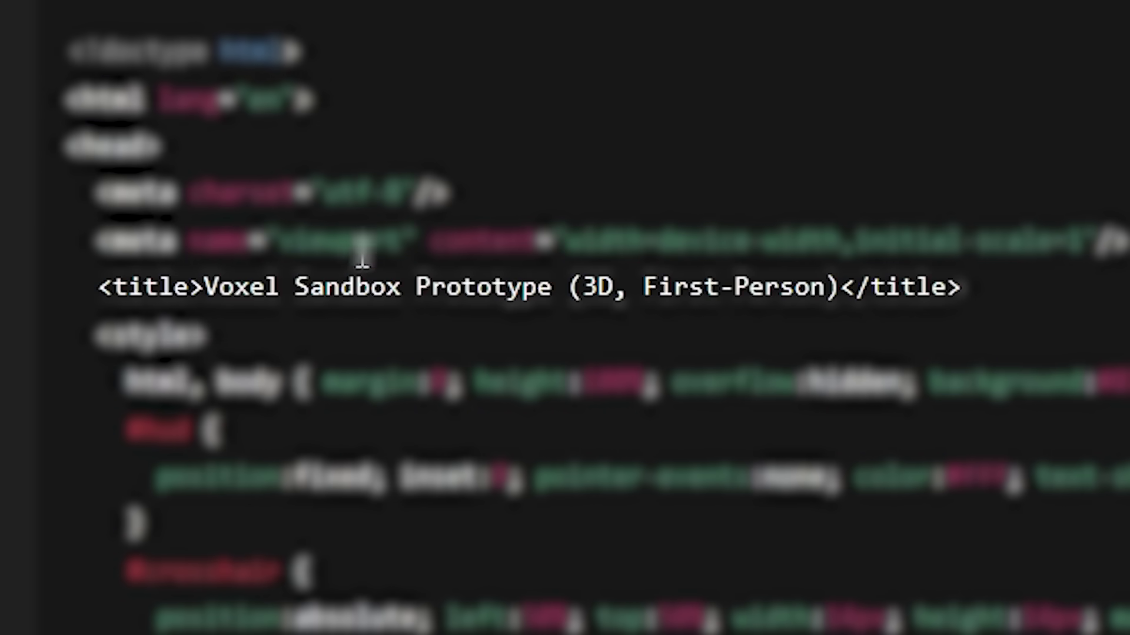
# Highlight the 'Voxel Sandbox Prototype (3D, First-Person)' title line in ChatGPT's generated code.
pyautogui.moveTo(189, 272); pyautogui.dragTo(474, 274)
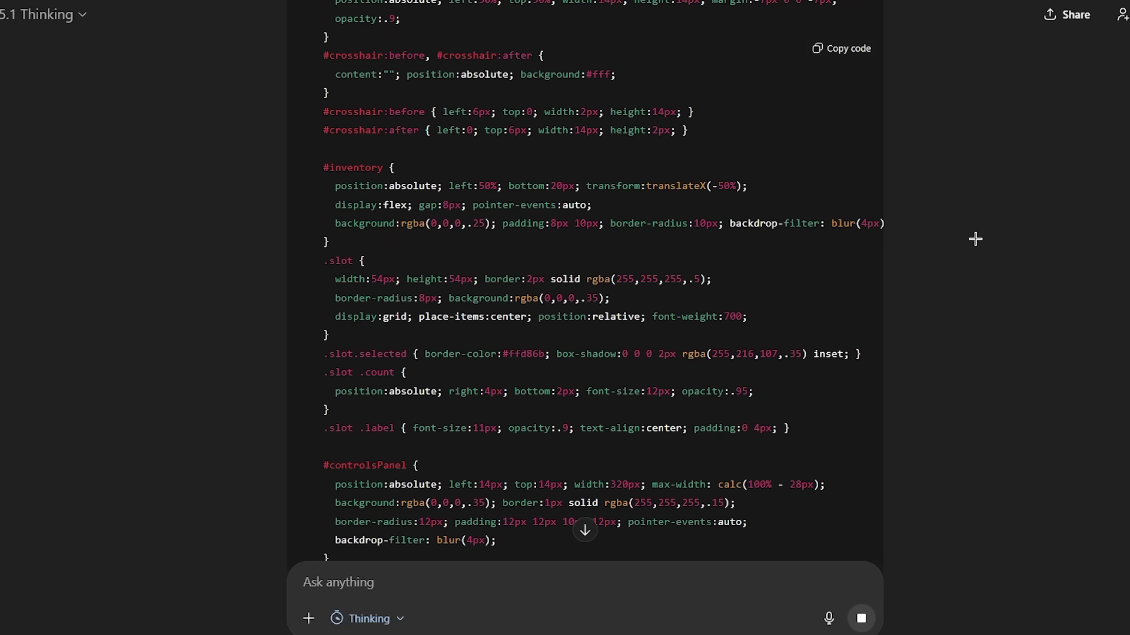
pyautogui.scroll(-6, 971, 242)
pyautogui.scroll(5, 948, 264)
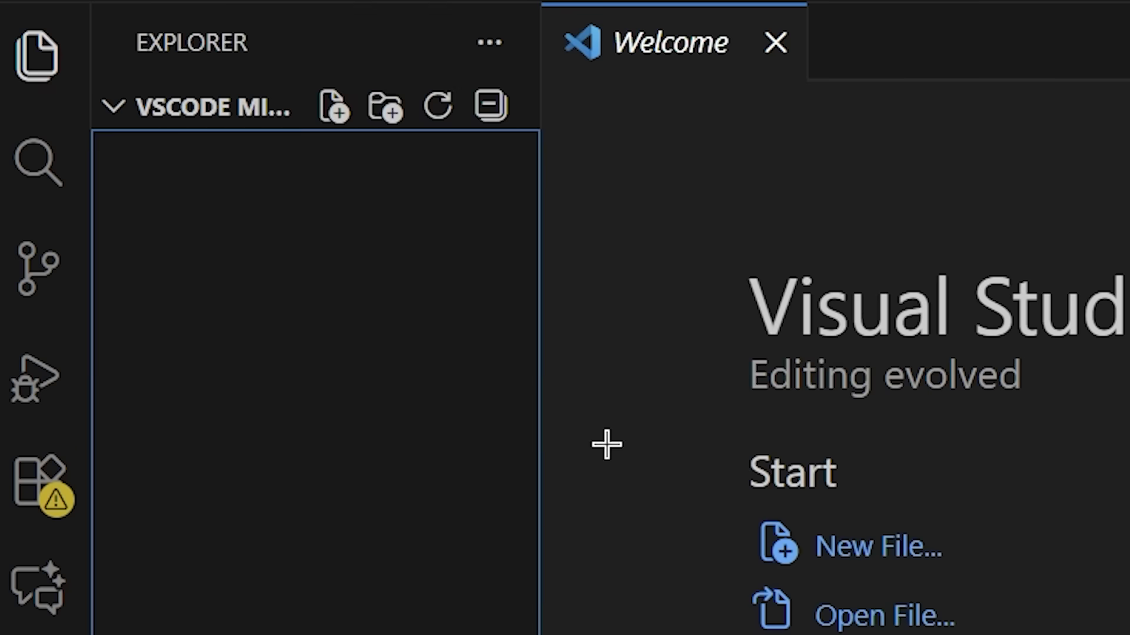
# Create a new index.html file in the empty Visual Studio Code project.
pyautogui.rightClick(277, 252)
pyautogui.click(664, 294)
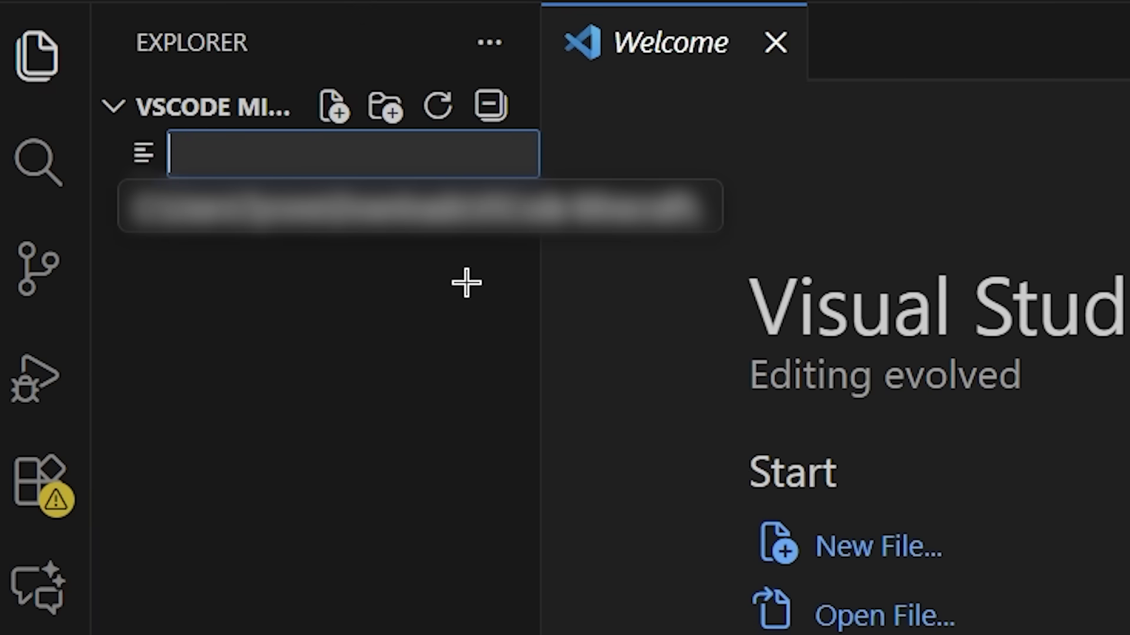
pyautogui.moveTo(356, 540)
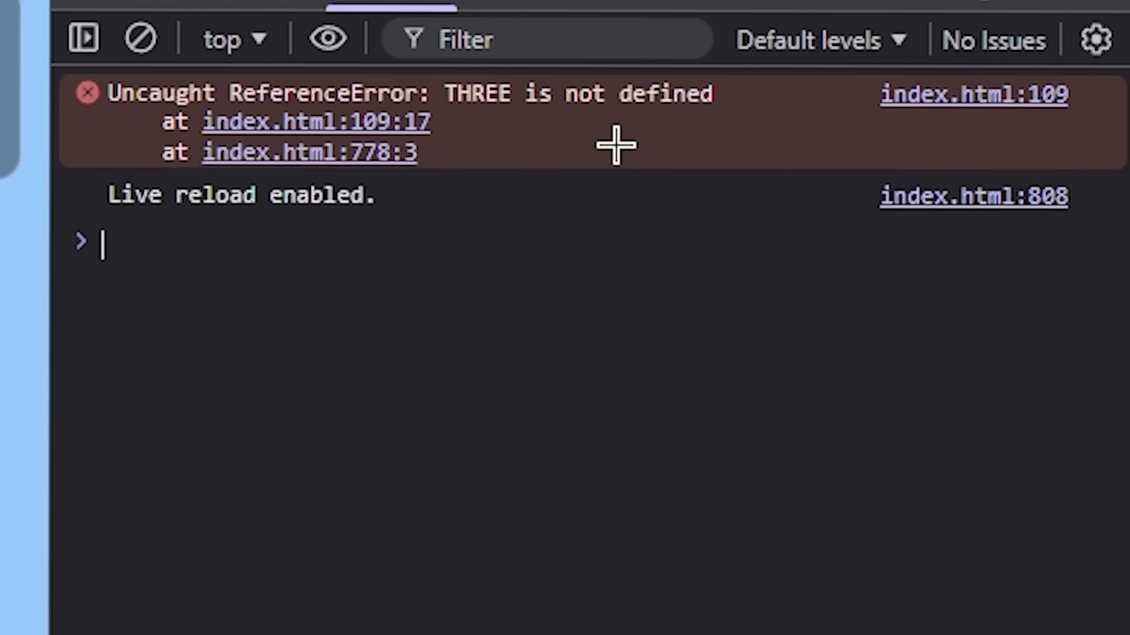
# Copy the Chrome console output holding the red 'THREE is not defined' ReferenceError.
pyautogui.rightClick(546, 121)
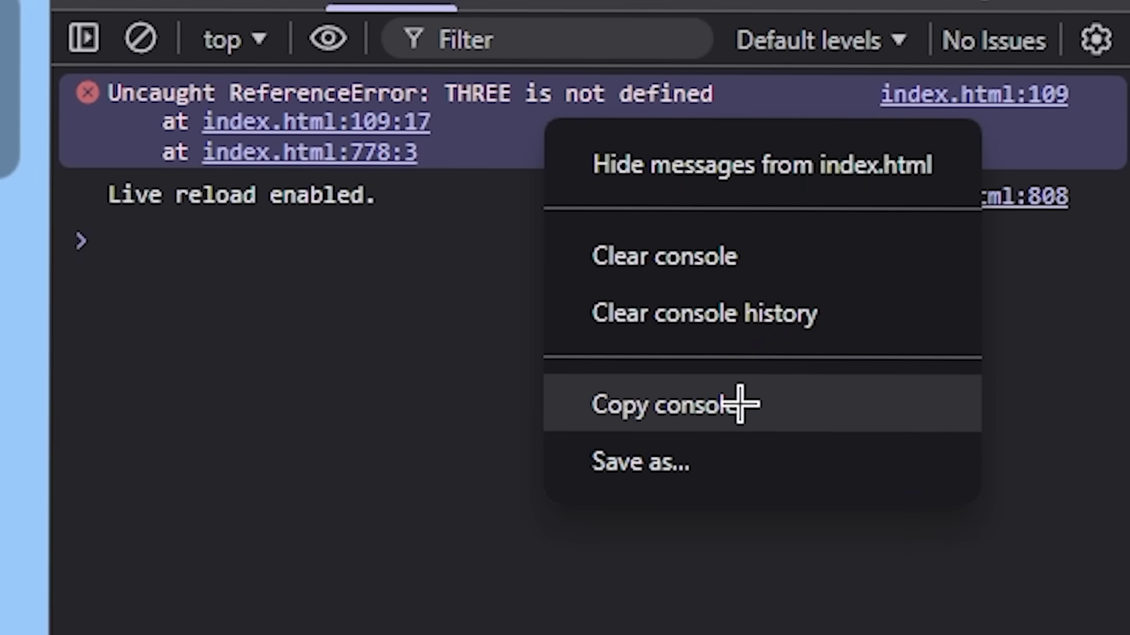
pyautogui.click(691, 386)
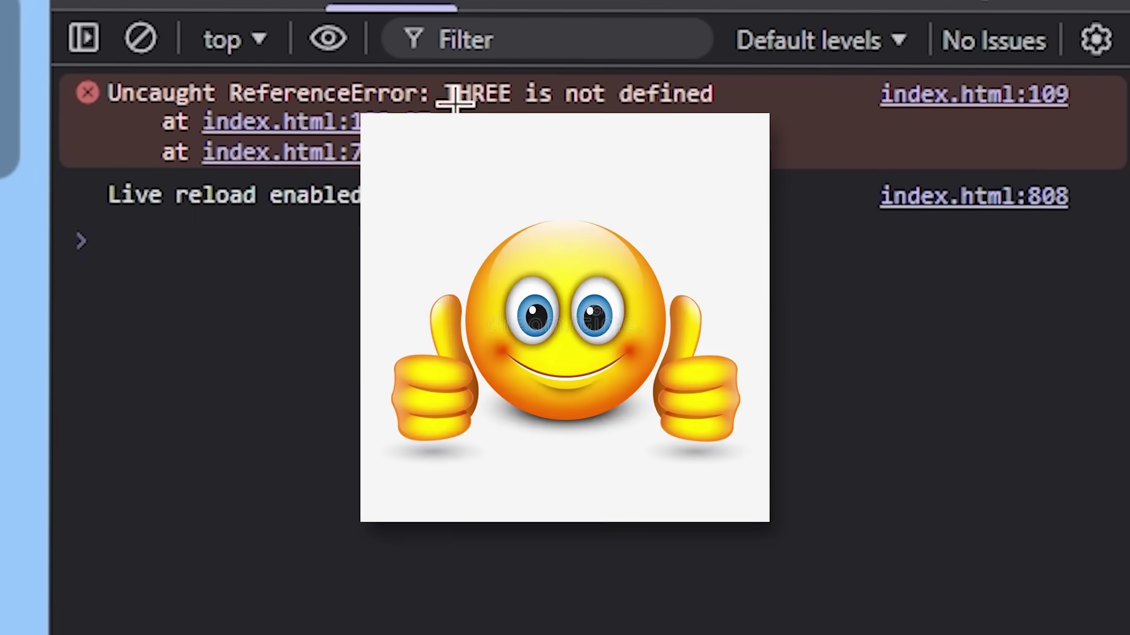
pyautogui.rightClick(517, 130)
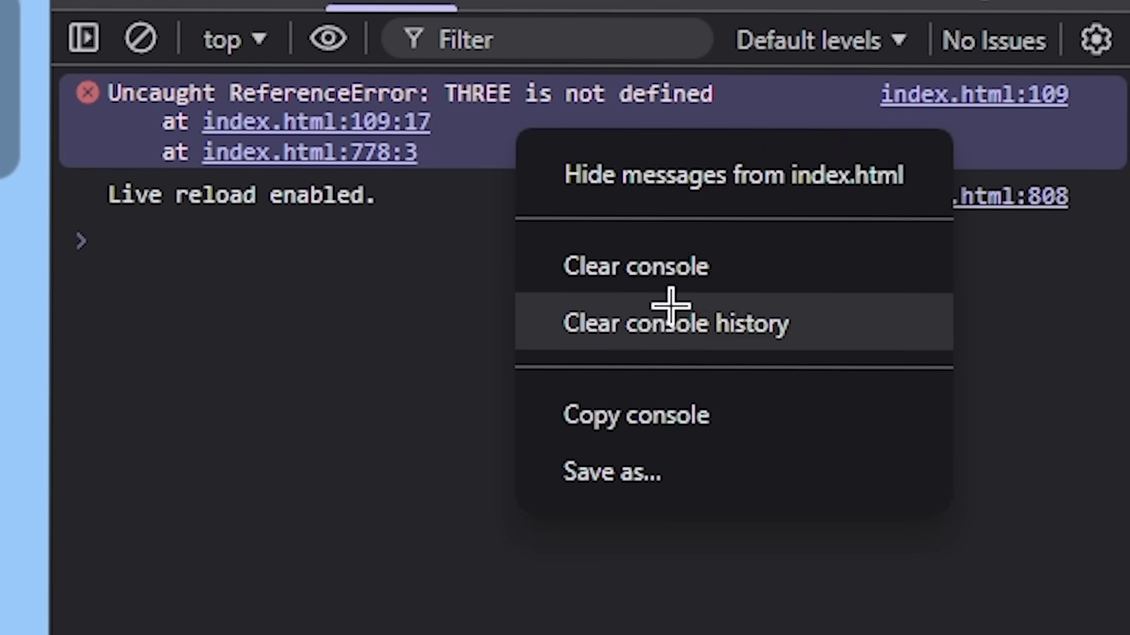
pyautogui.click(658, 416)
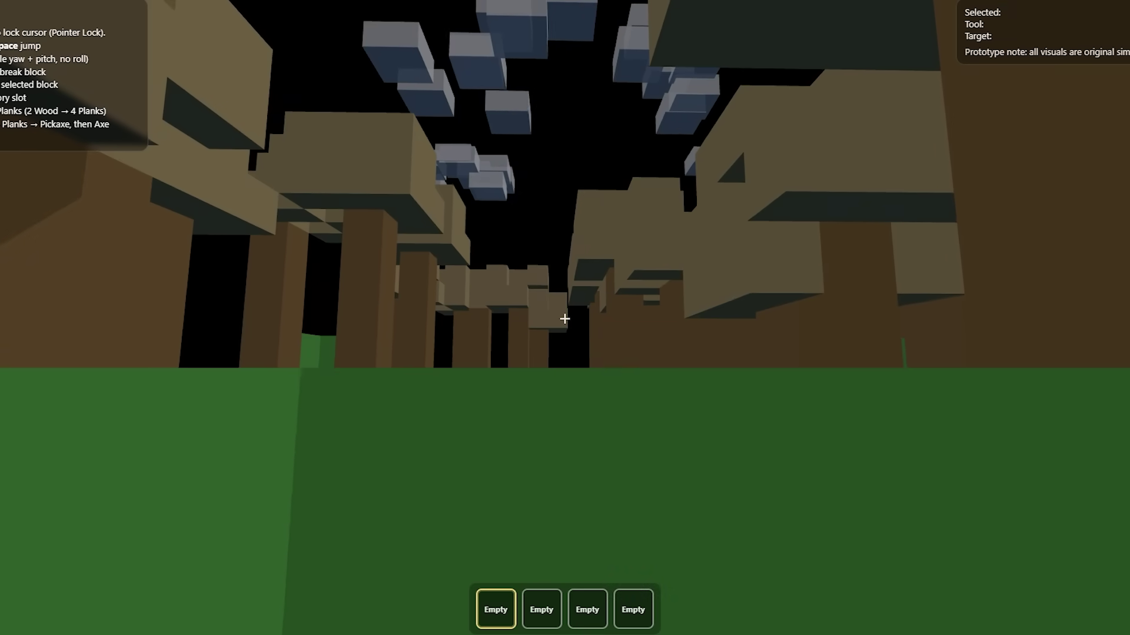
# Walk forward across the grass toward the blocky trees.
pyautogui.press('w')
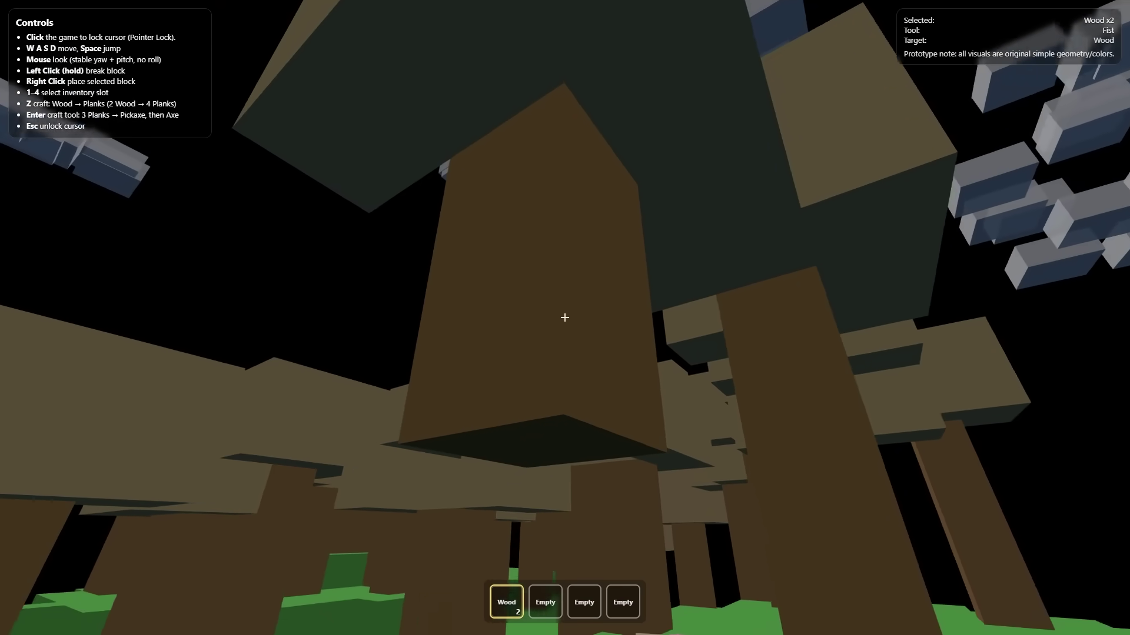
# Chop several wood blocks from the tree trunk in front.
pyautogui.click(565, 318)
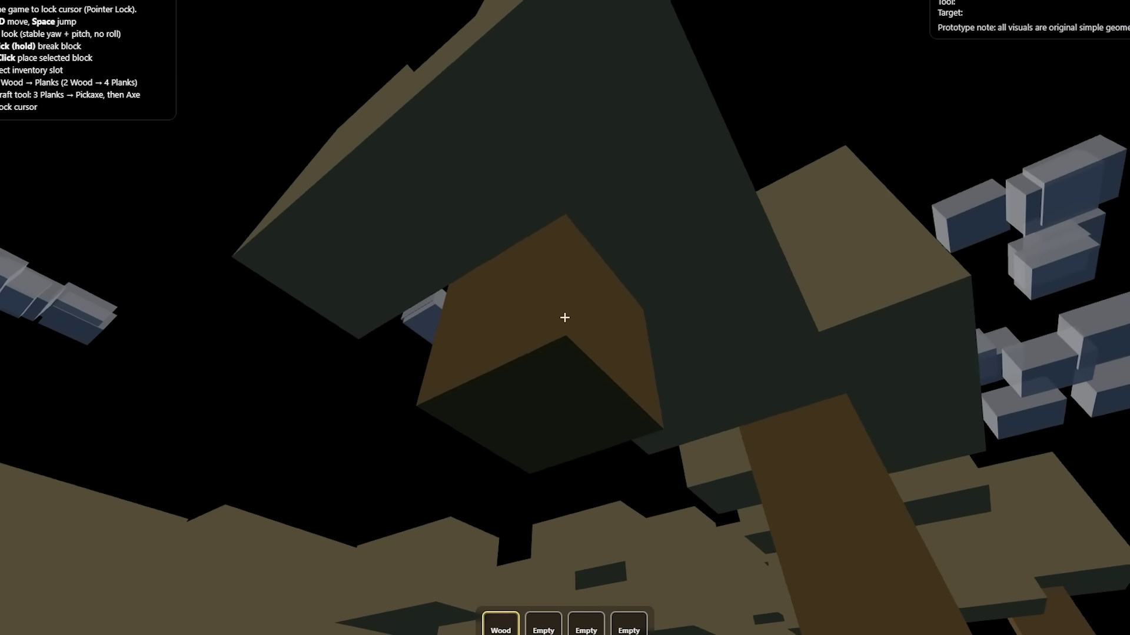
pyautogui.click(565, 318)
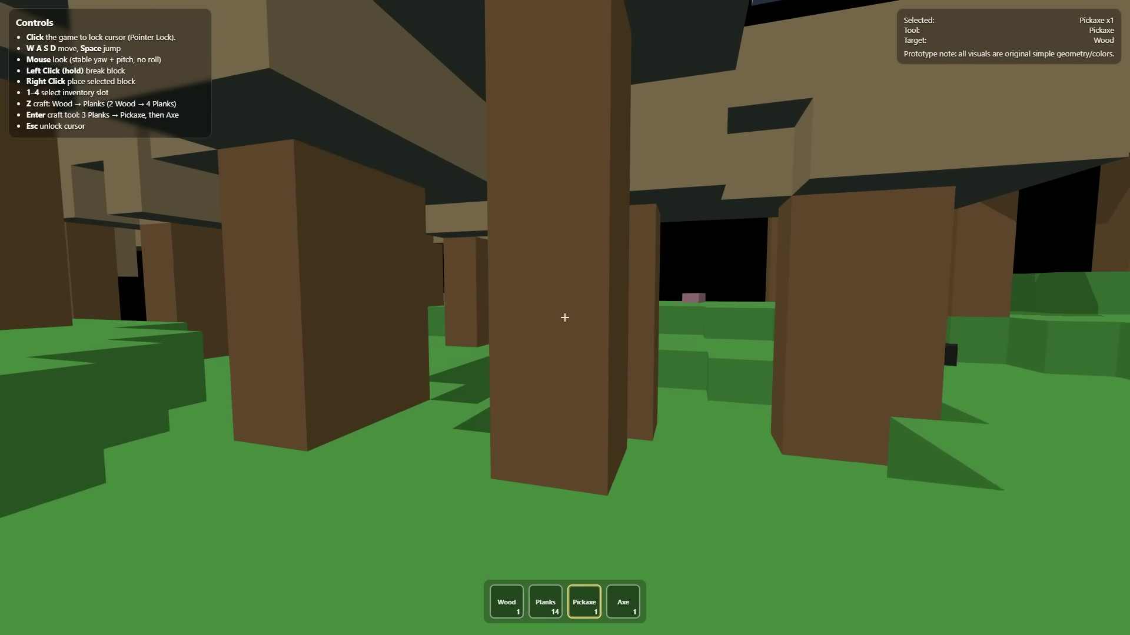
pyautogui.click(564, 318)
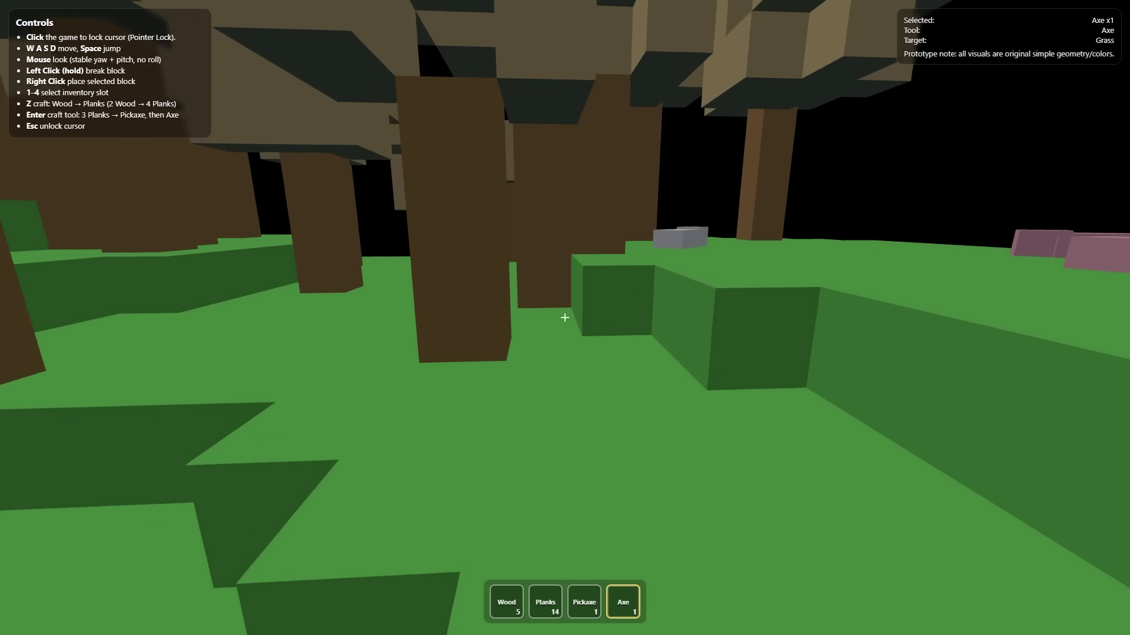
# Walk forward among the tree trunks in the game.
pyautogui.press('w')
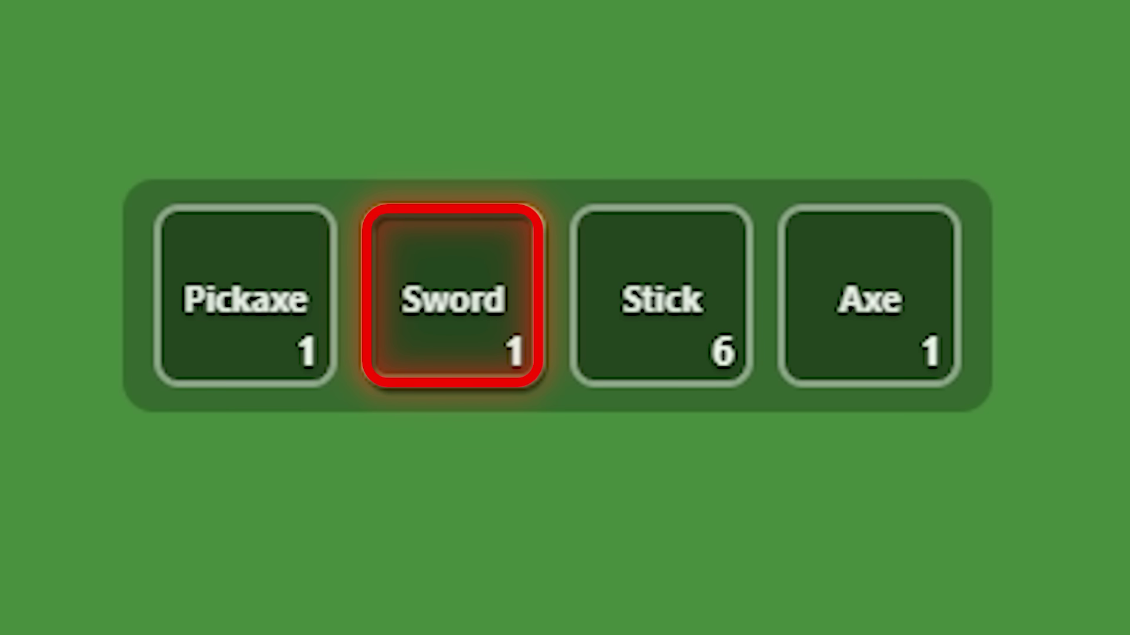
# Kill the pig and then defeat the dragon with the sword.
pyautogui.click(565, 318)
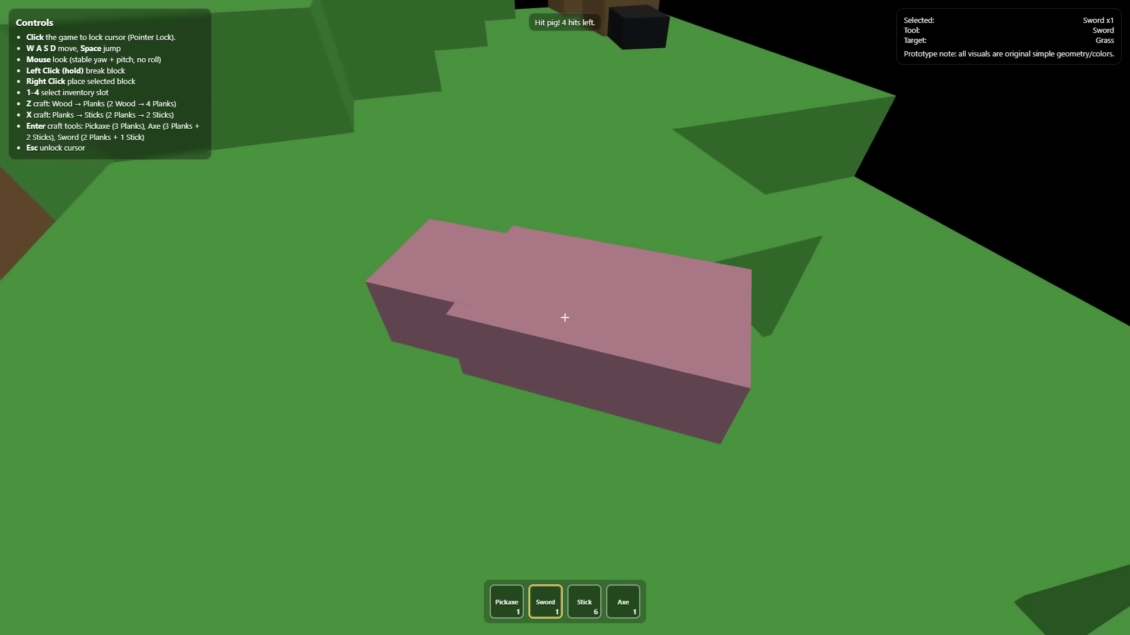
pyautogui.click(565, 318)
pyautogui.click(565, 317)
pyautogui.click(565, 318)
pyautogui.click(564, 318)
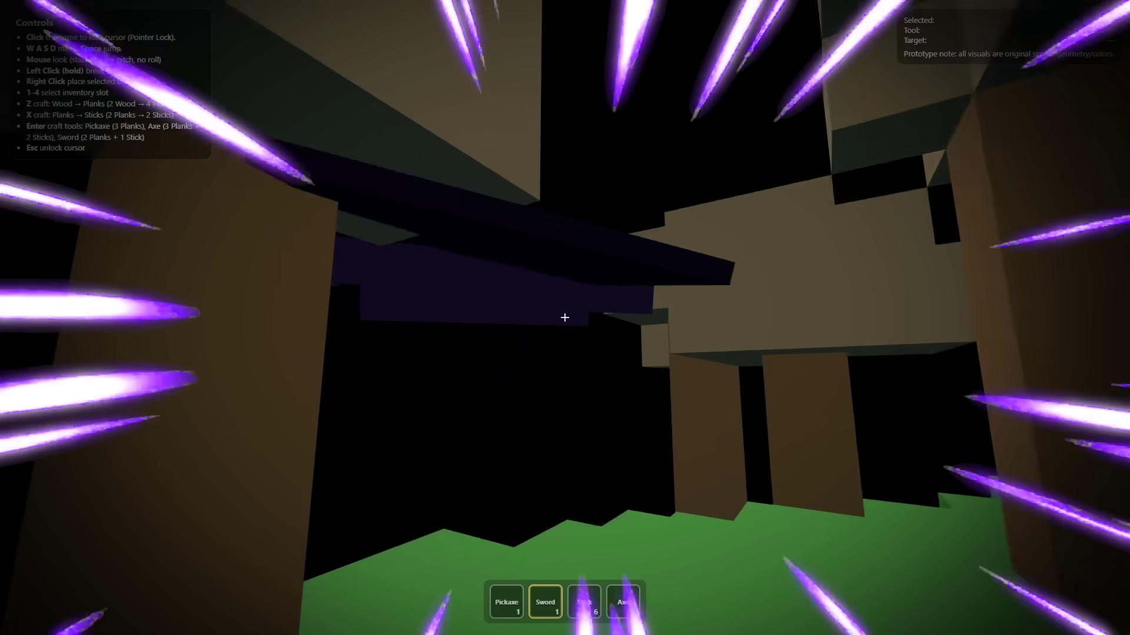
pyautogui.click(565, 318)
pyautogui.click(565, 318)
pyautogui.click(565, 318)
pyautogui.click(565, 318)
pyautogui.click(564, 318)
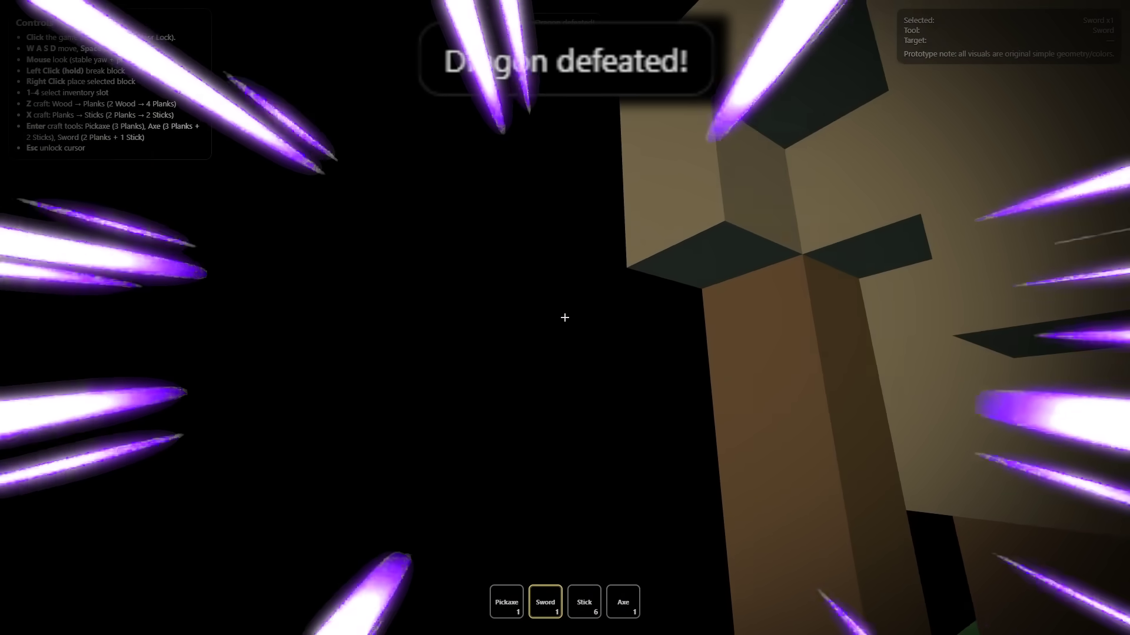
# Equip the axe and walk through the forest toward the grey stone blocks.
pyautogui.press('w')
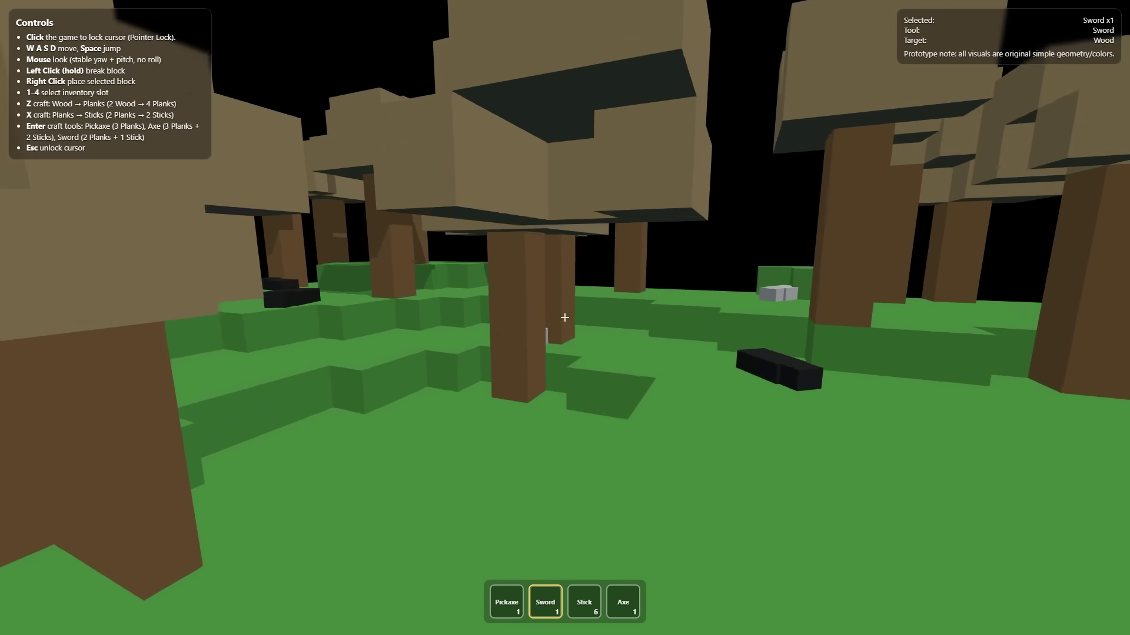
pyautogui.press('4')
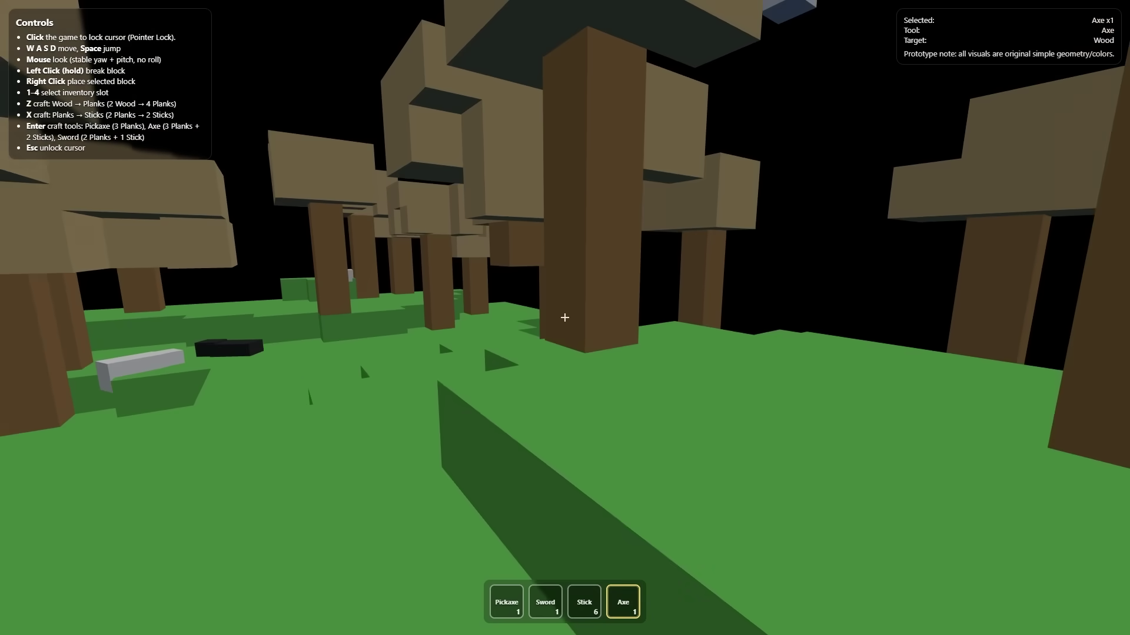
pyautogui.press('w')
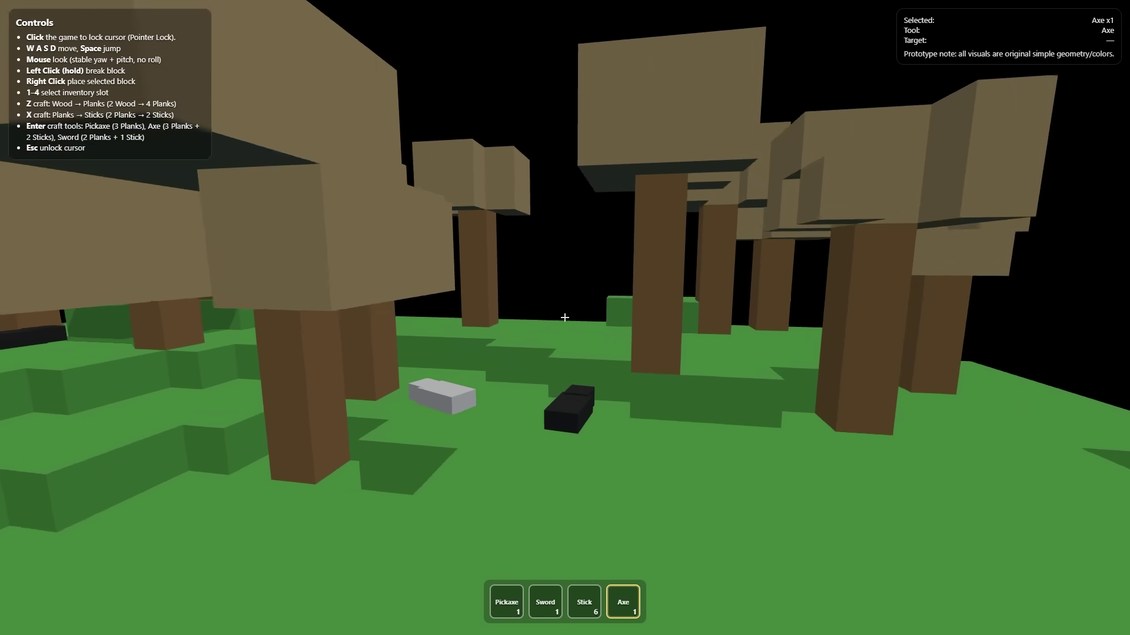
pyautogui.press('w')
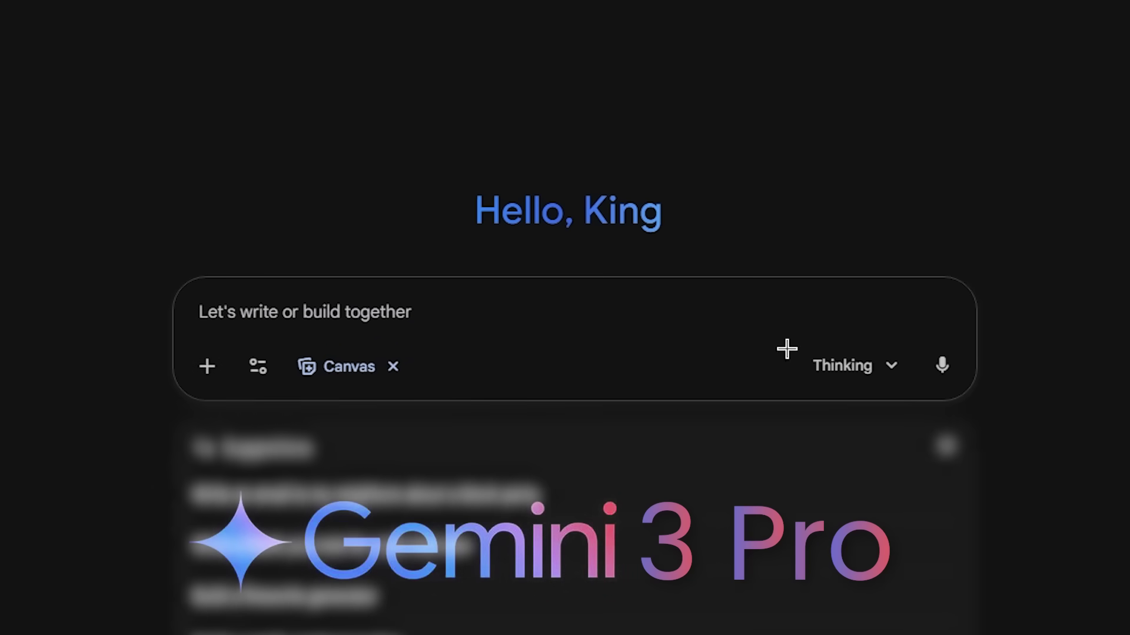
# Keep the Thinking model, then mine the grass and dirt blocks underfoot in the Canvas game.
pyautogui.click(847, 366)
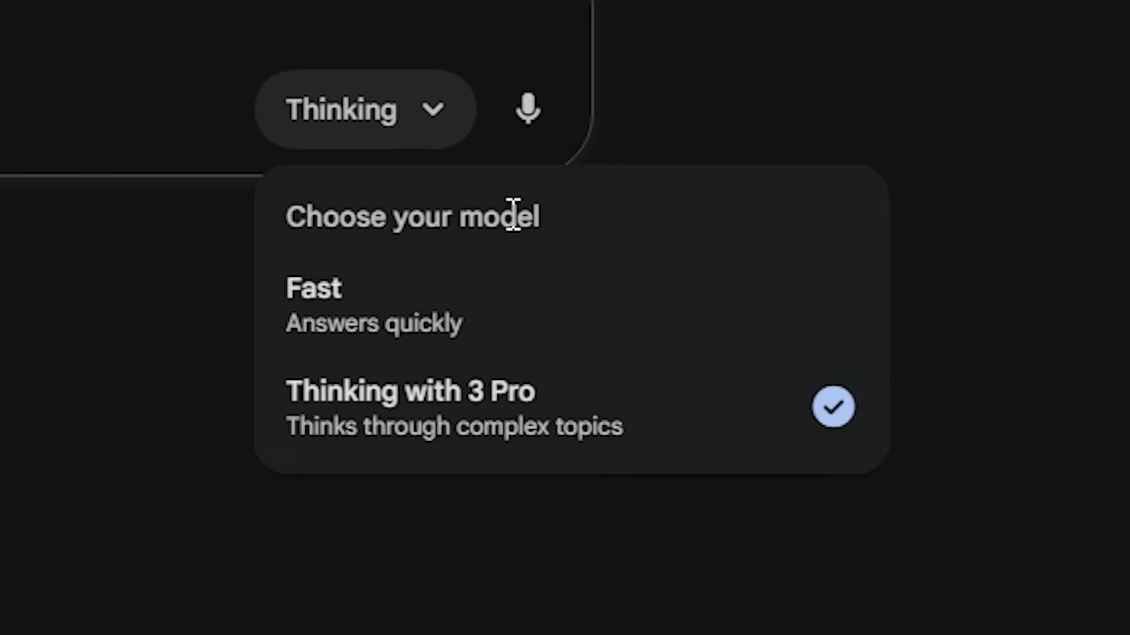
pyautogui.press('Escape')
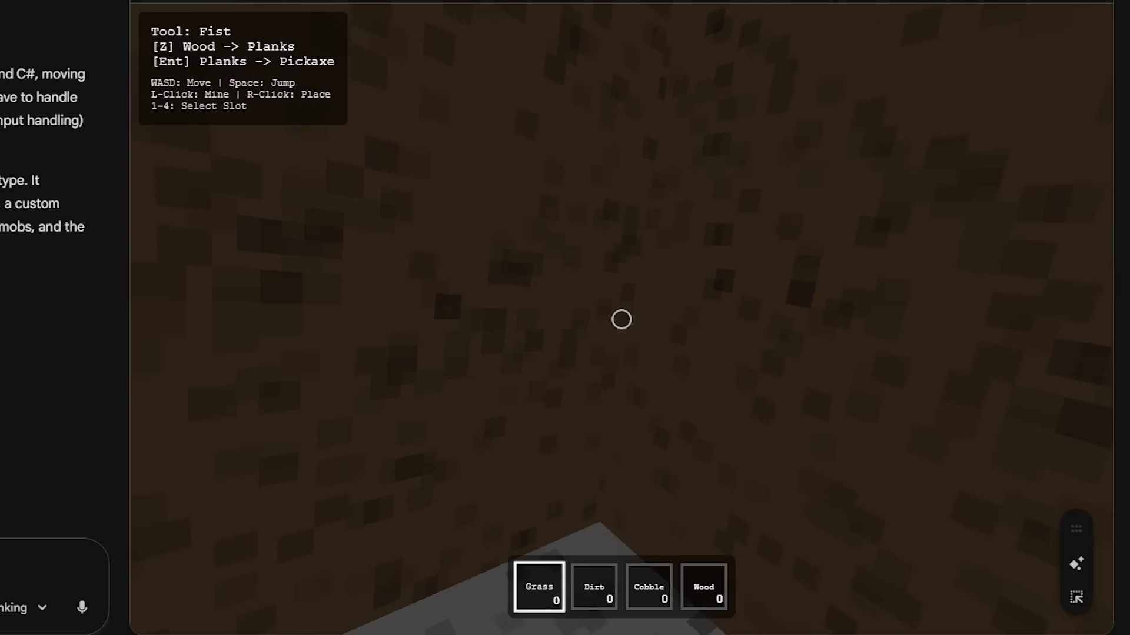
pyautogui.click(621, 319)
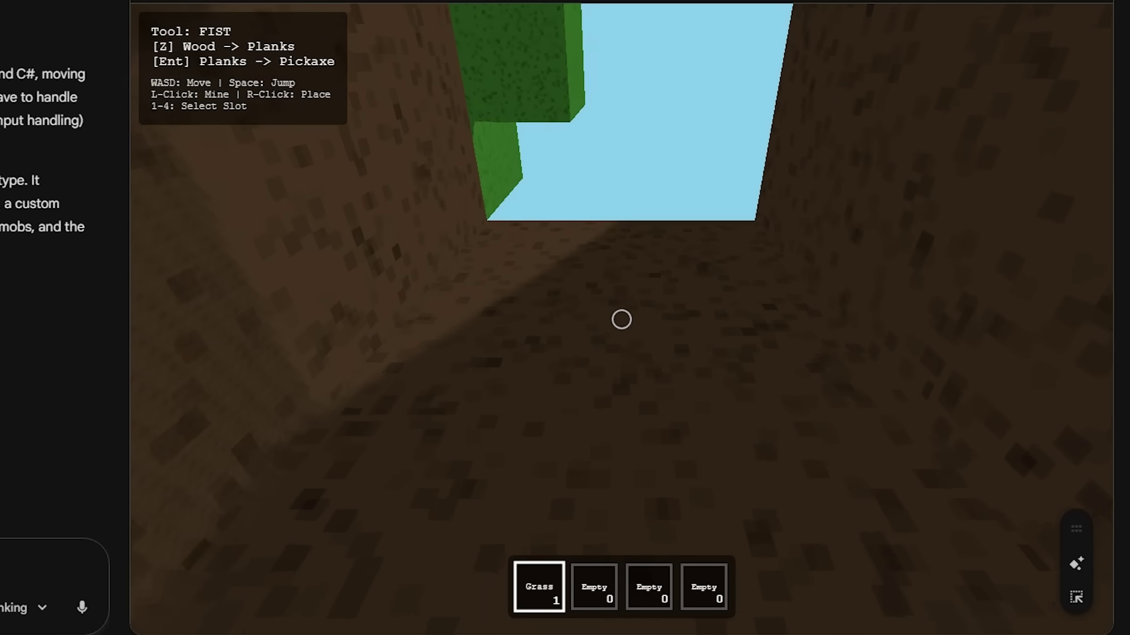
pyautogui.click(622, 320)
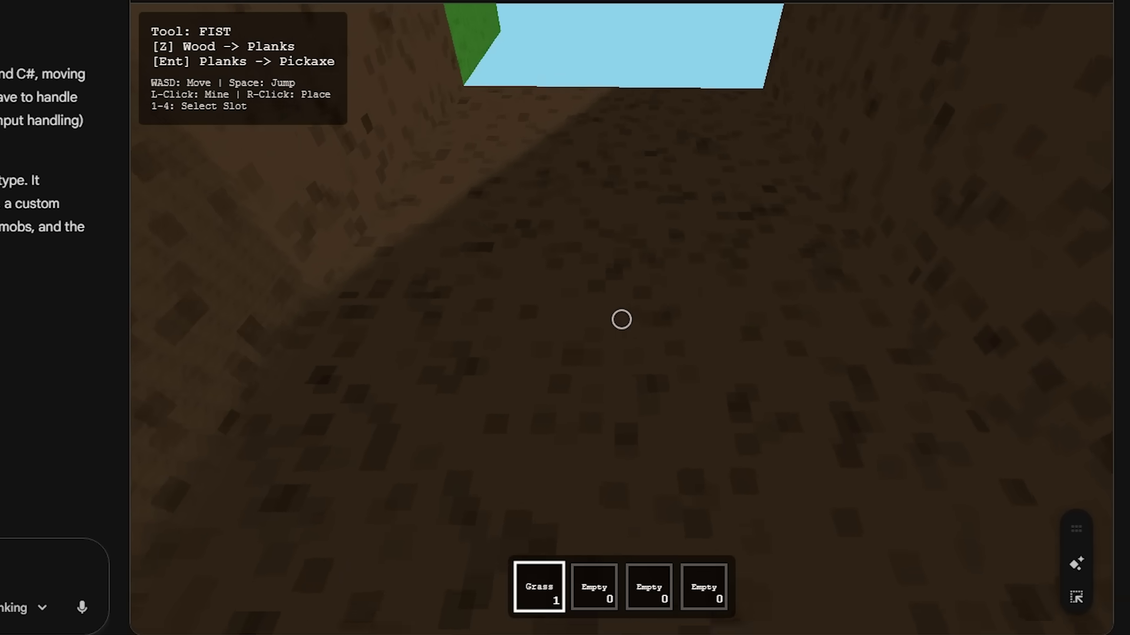
# Mine another block, tell Gemini the character seems really small, then start the revised game.
pyautogui.click(621, 319)
pyautogui.write('My character seems')
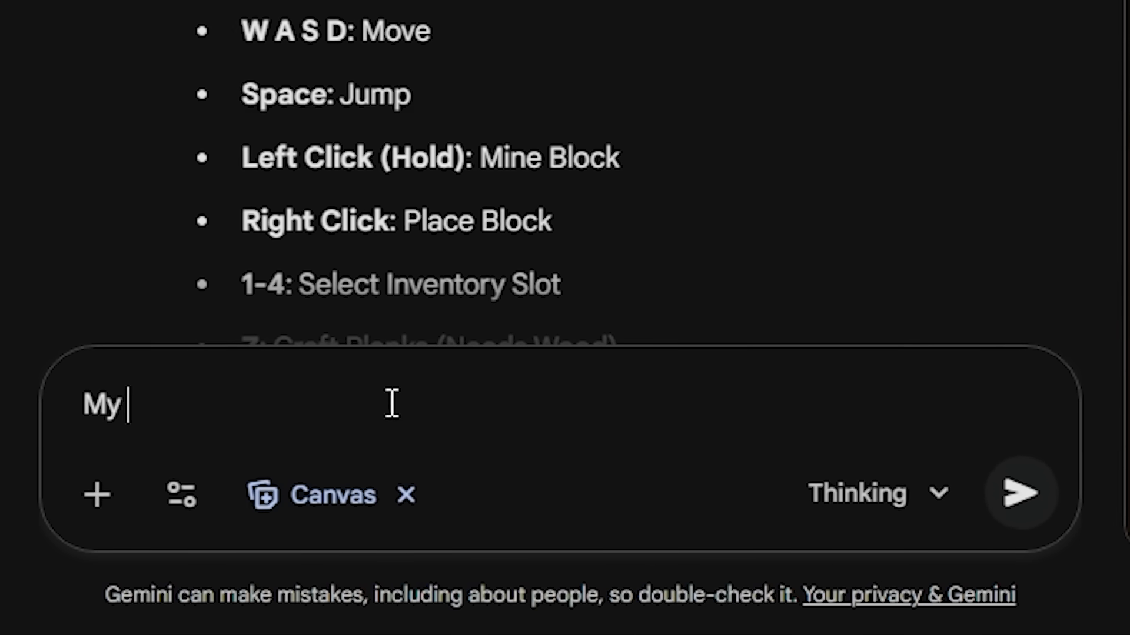
pyautogui.write(' to be really s')
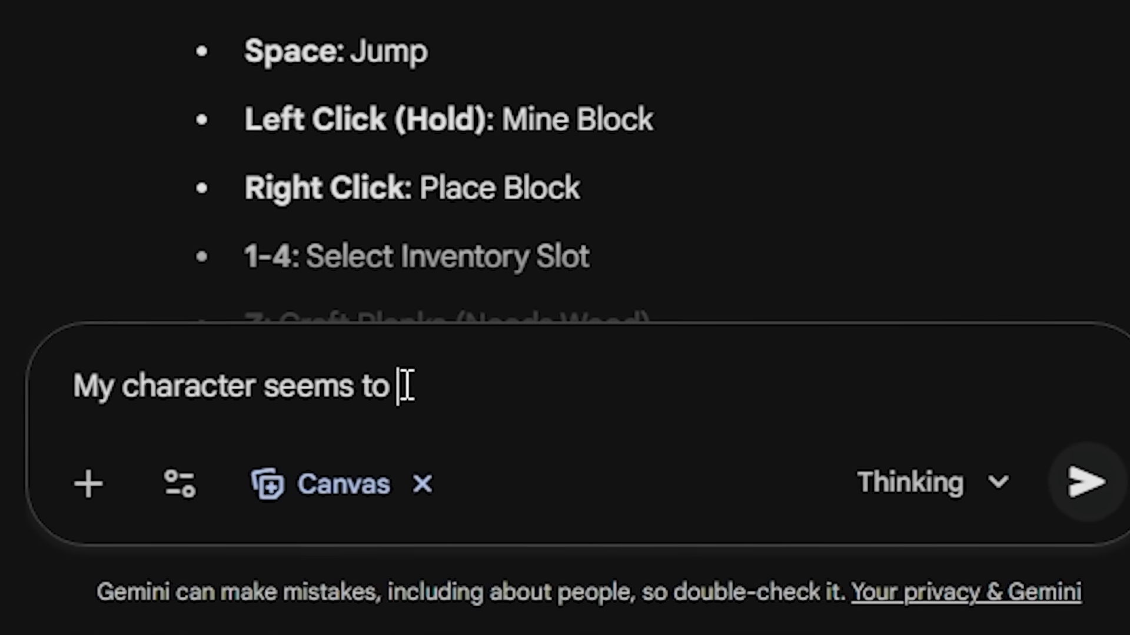
pyautogui.write('mall compare')
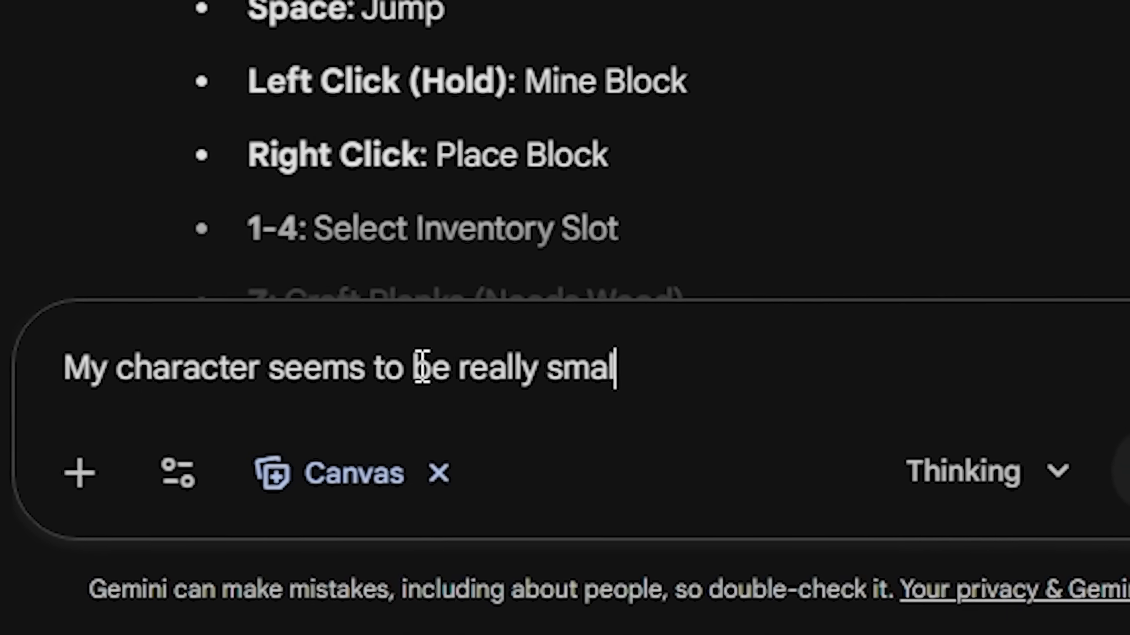
pyautogui.write('d to the')
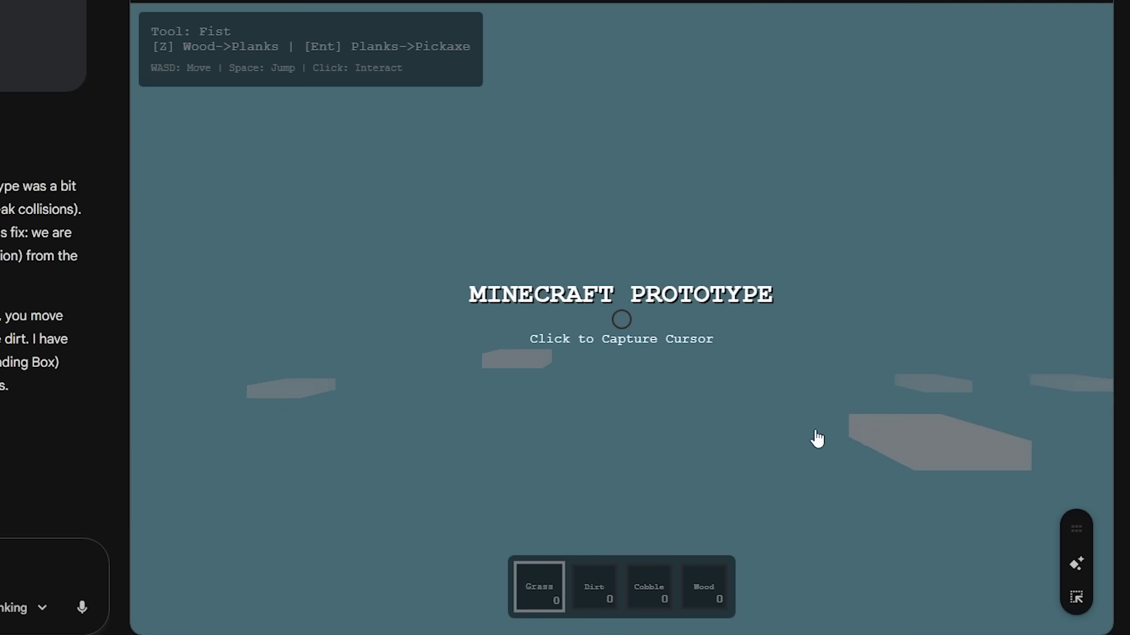
pyautogui.click(830, 423)
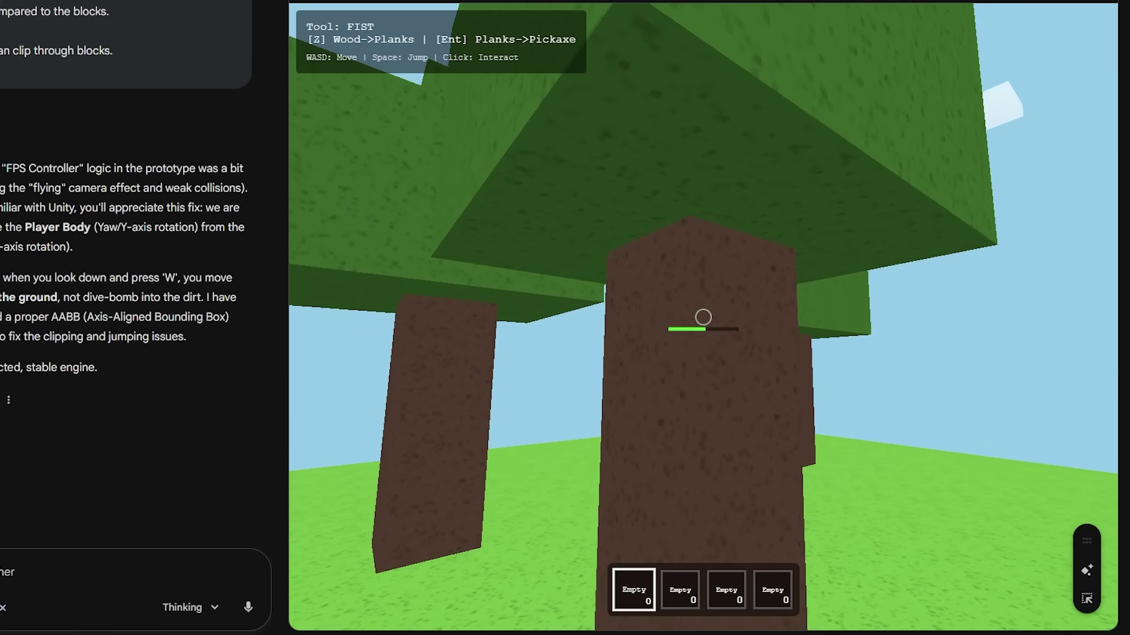
# Chop the tree trunk for wood and craft planks and a pickaxe.
pyautogui.click(703, 317)
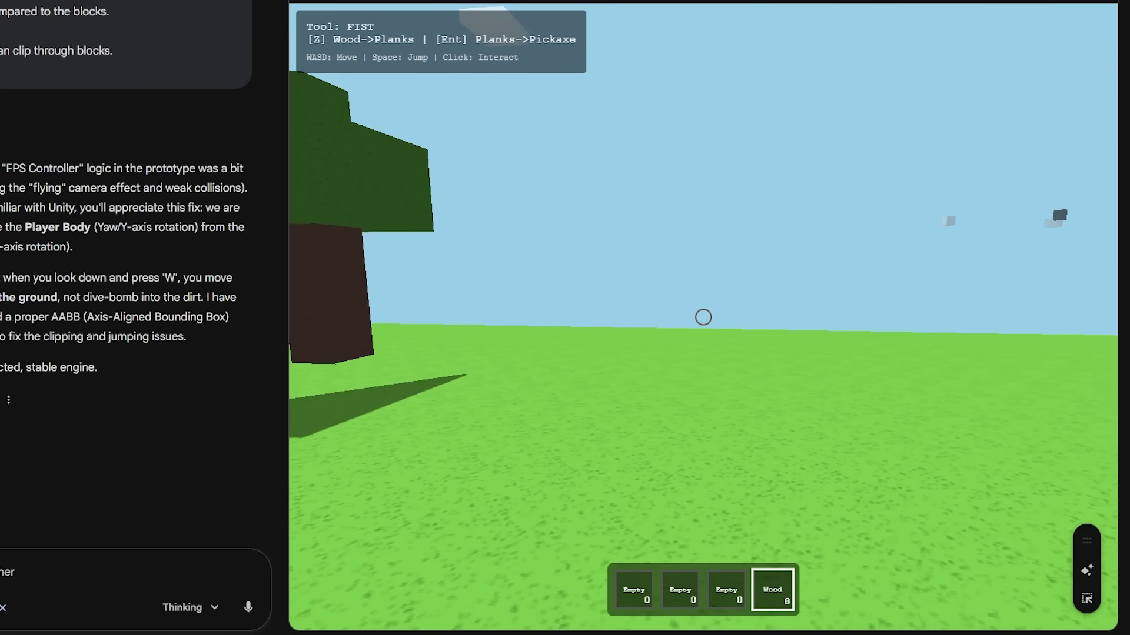
pyautogui.press('z')
pyautogui.press('Return')
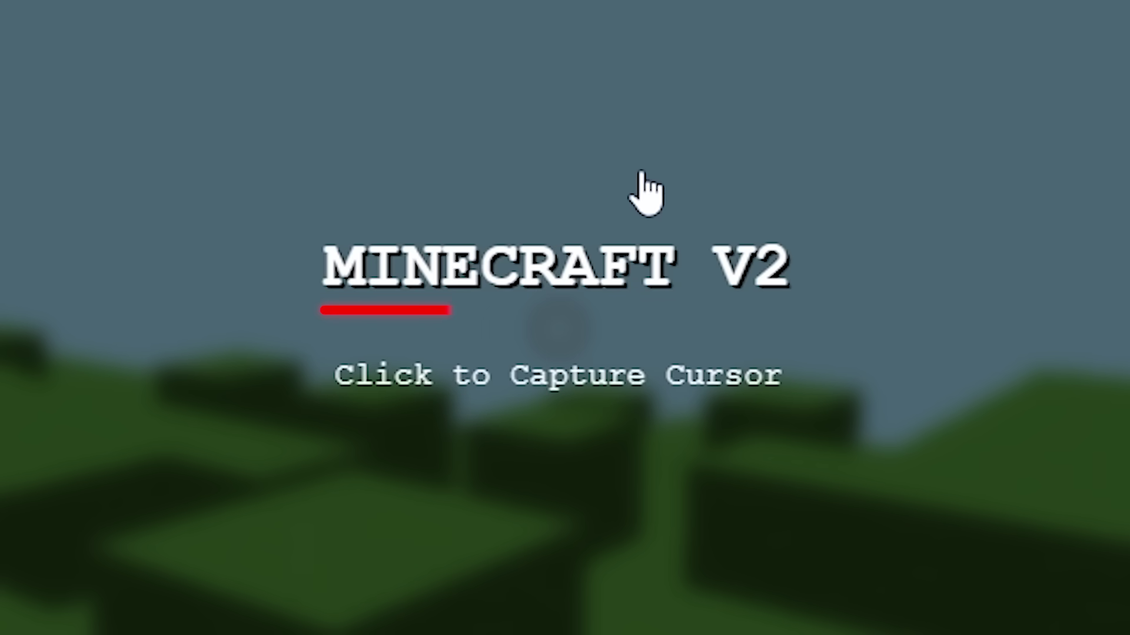
# Start MINECRAFT V2, turn the remaining wood into planks, then craft batches of sticks.
pyautogui.click(561, 335)
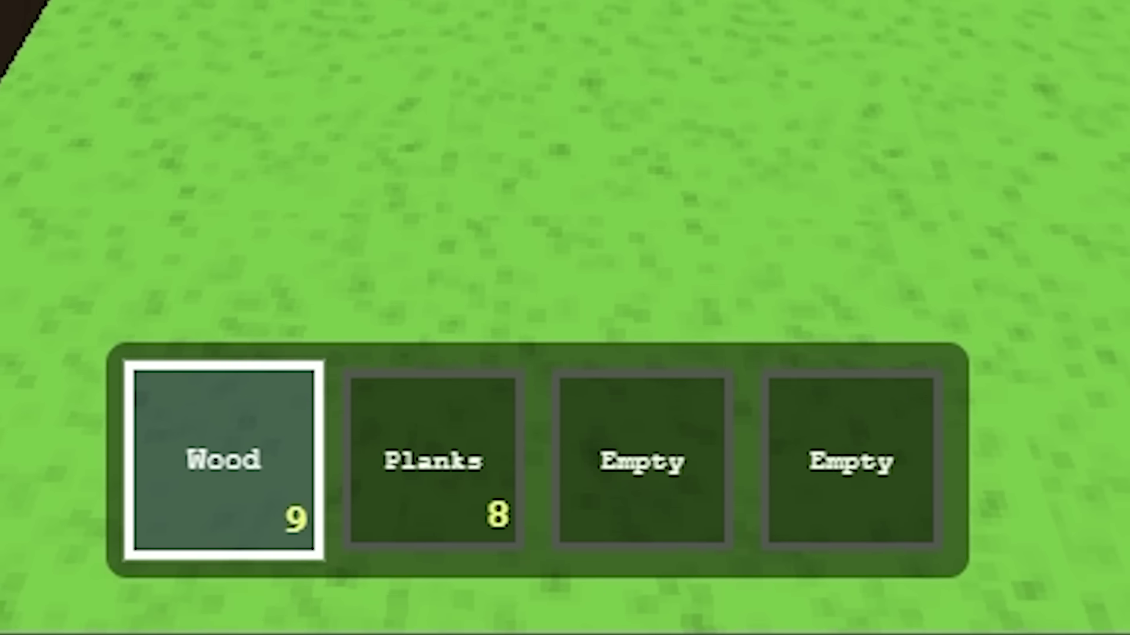
pyautogui.press('z')
pyautogui.press('z')
pyautogui.press('z')
pyautogui.press('z')
pyautogui.press('z')
pyautogui.press('3')
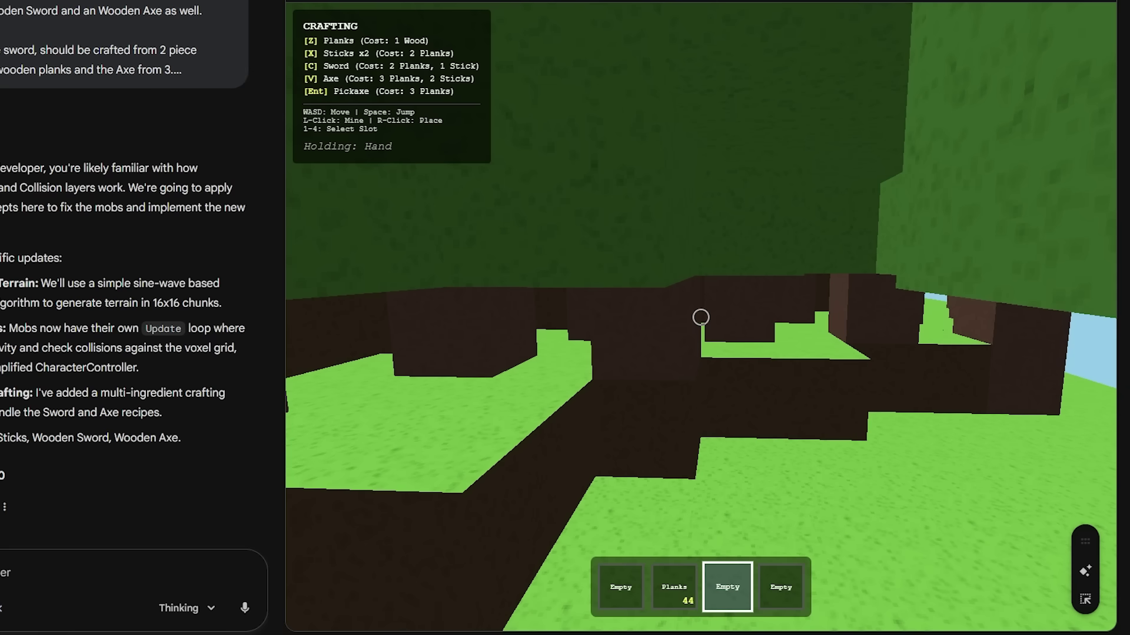
pyautogui.press('2')
pyautogui.press('x')
pyautogui.press('x')
pyautogui.press('x')
pyautogui.press('x')
pyautogui.press('x')
pyautogui.press('x')
pyautogui.press('x')
pyautogui.press('x')
pyautogui.press('3')
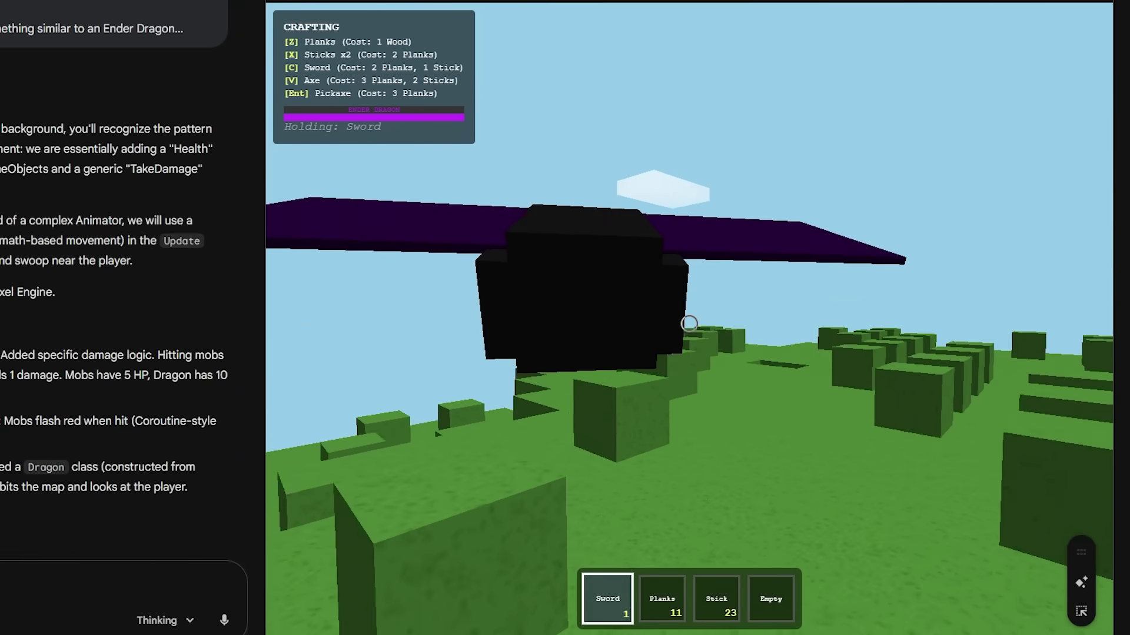
# Strike the Ender Dragon with the sword in the Gemini game to lower its health.
pyautogui.click(689, 323)
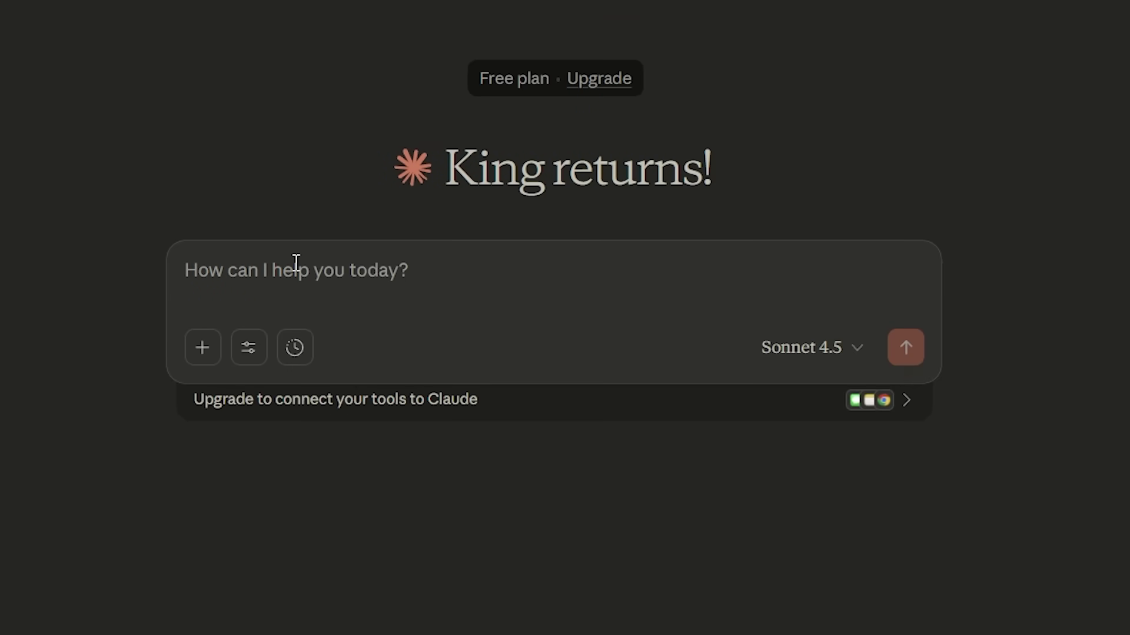
# Turn on Extended thinking, paste the Minecraft prototype prompt, and widen the game preview.
pyautogui.click(248, 348)
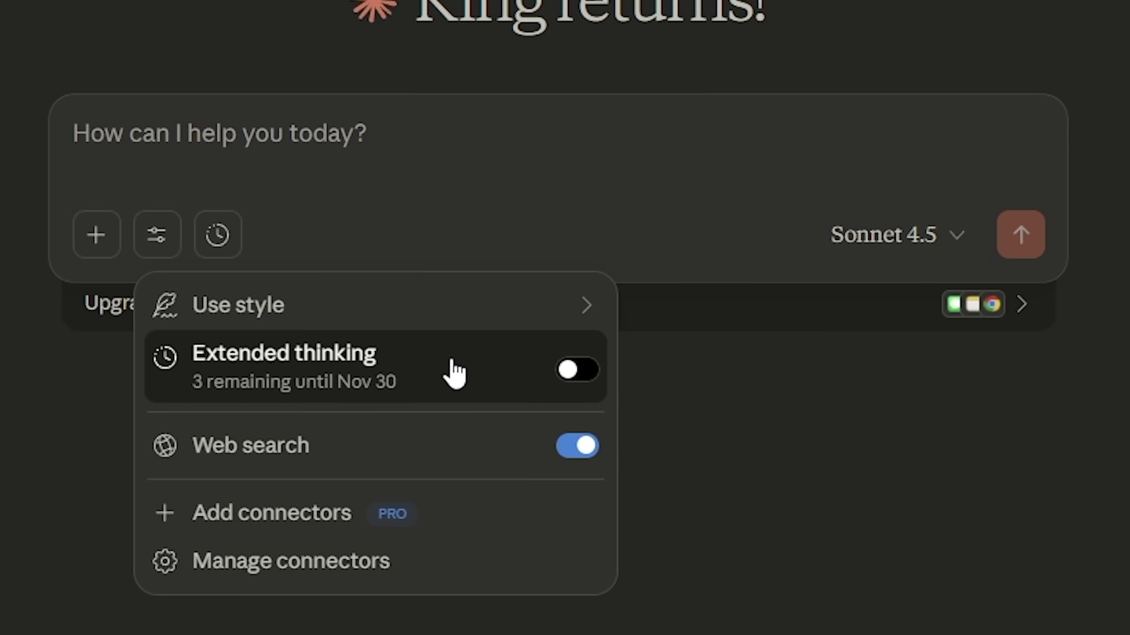
pyautogui.click(474, 452)
pyautogui.hotkey('ctrl', 'v')
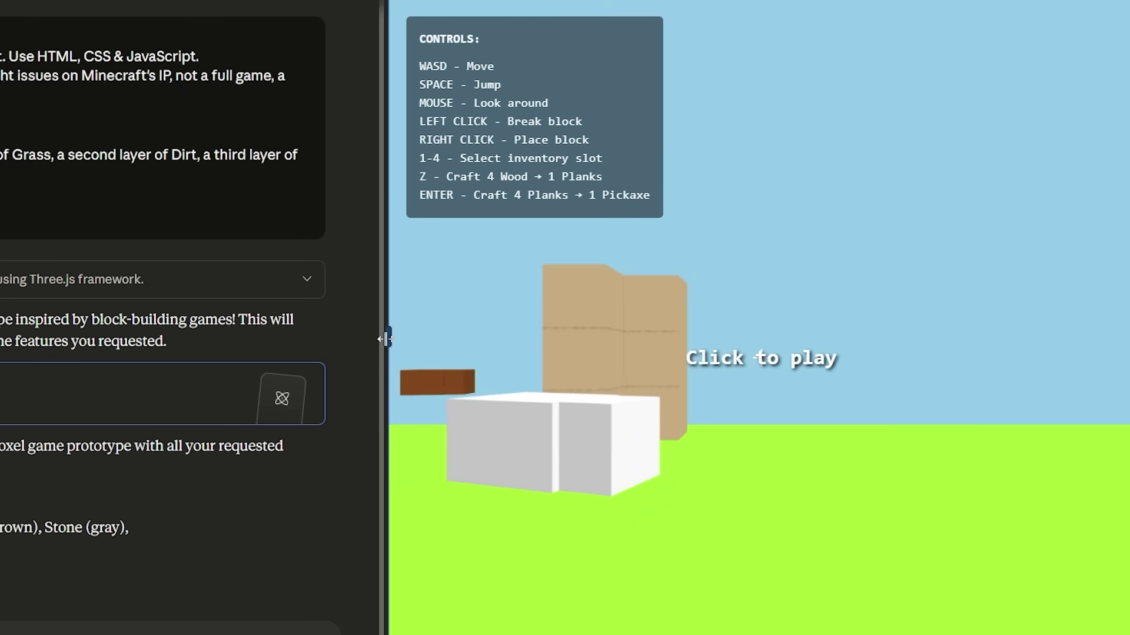
pyautogui.moveTo(384, 339); pyautogui.dragTo(199, 339)
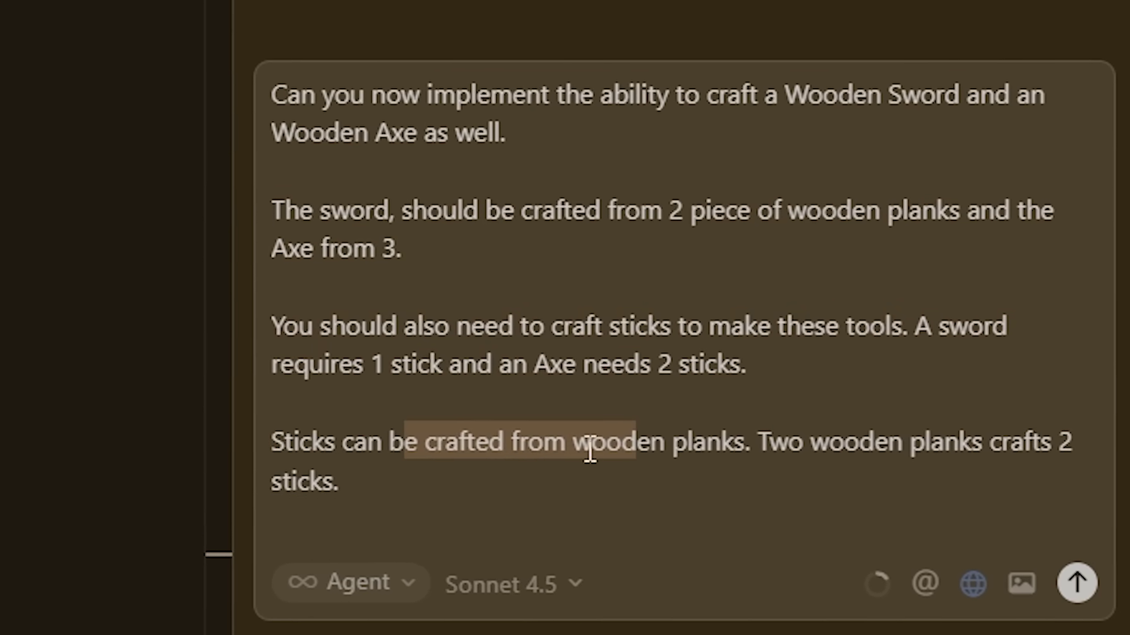
# Add the Ender Dragon request as a new paragraph after the sticks crafting prompt.
pyautogui.click(491, 480)
pyautogui.hotkey('shift', 'Return')
pyautogui.hotkey('shift', 'Return')
pyautogui.write("Add something similar to an Ender Dragon from Minecraft. It should be flying around the map above the player, but not so high that I can't reach it. This dragon will also be killed using my wooden sword, in 10 hits.")
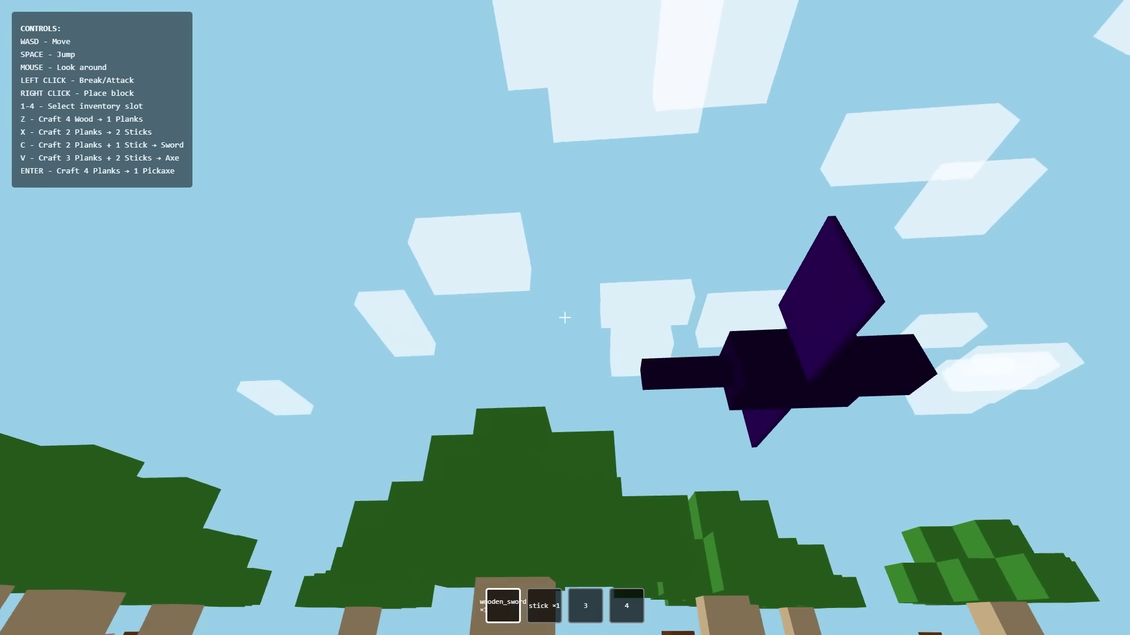
# Hit the landed dragon twice with the wooden sword, then walk toward the trees.
pyautogui.click(565, 317)
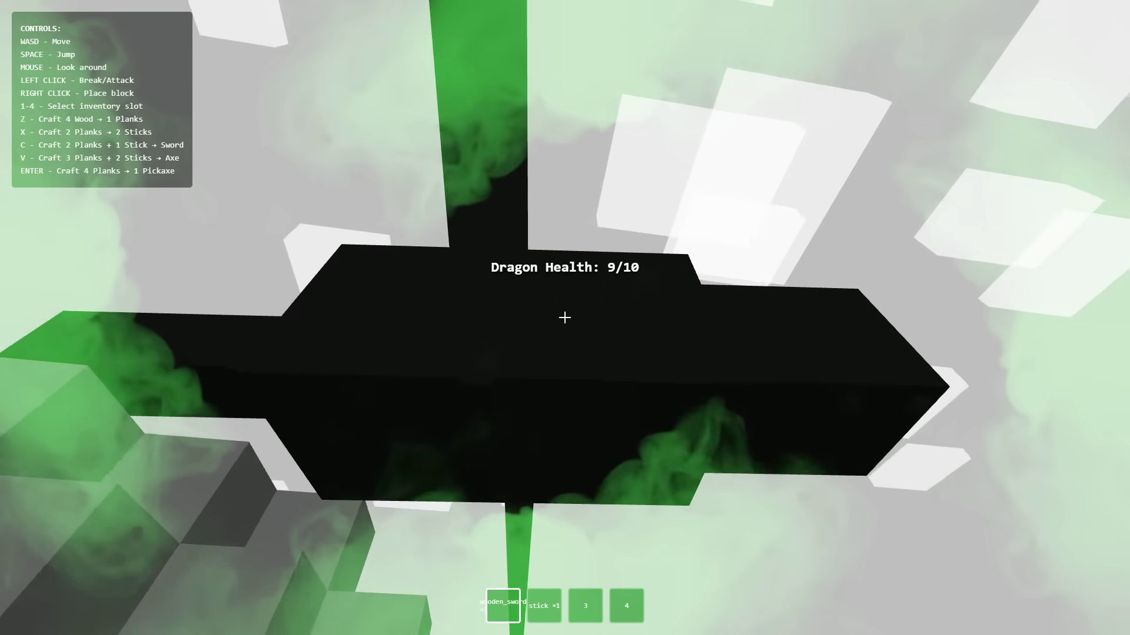
pyautogui.click(564, 318)
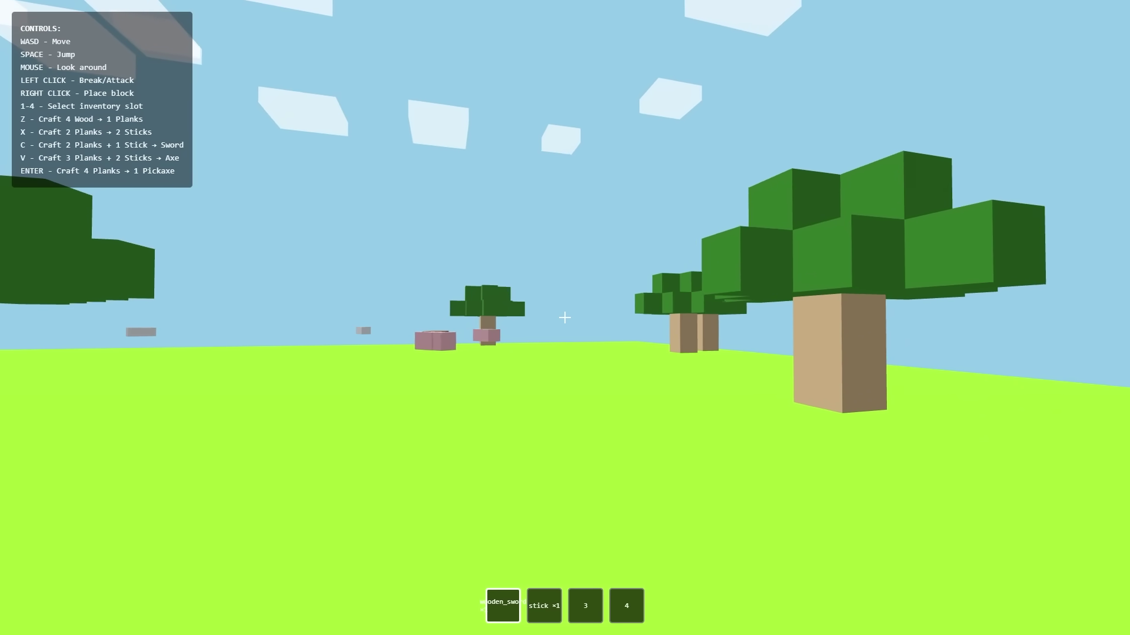
pyautogui.press('w')
# Search Google for 'different types of minecraft villagers'.
pyautogui.press('w')
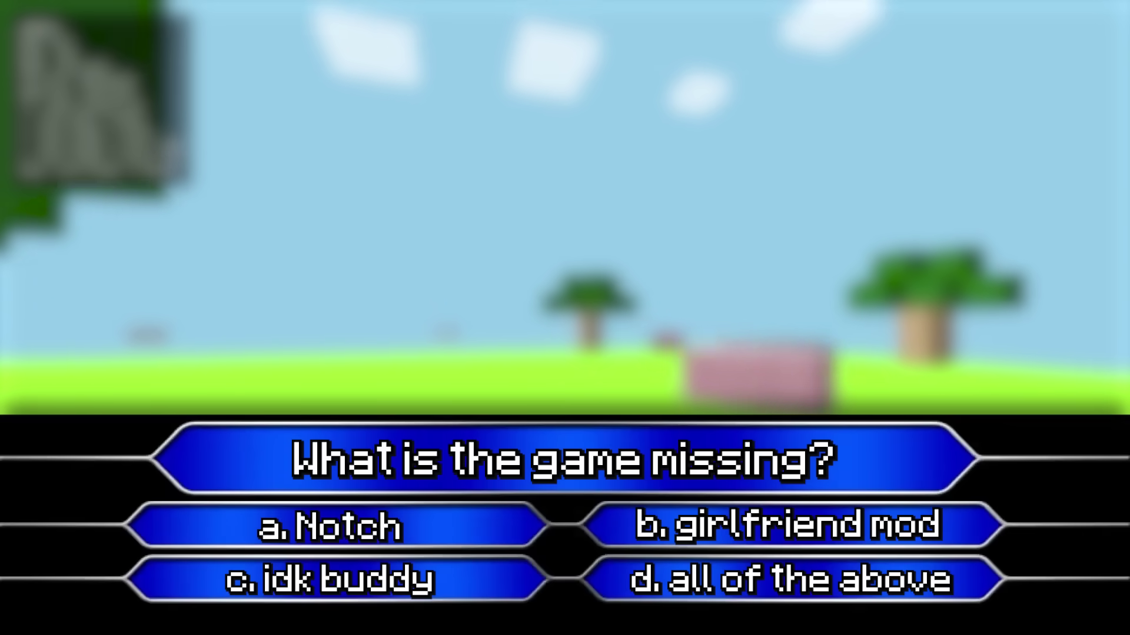
pyautogui.press('w')
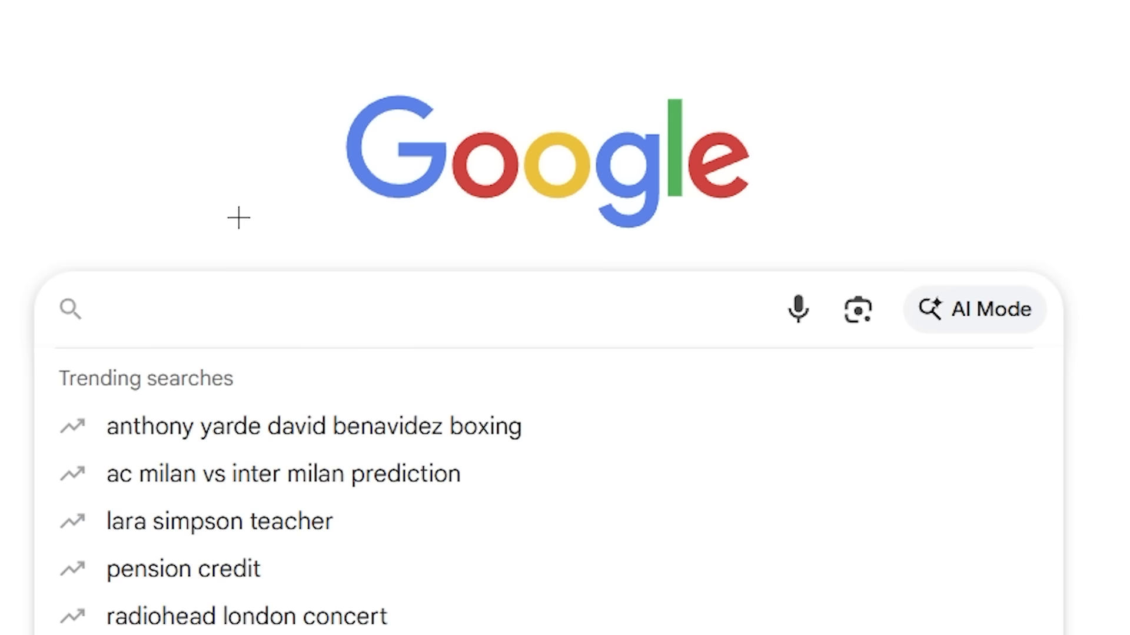
pyautogui.write('ent types of mine')
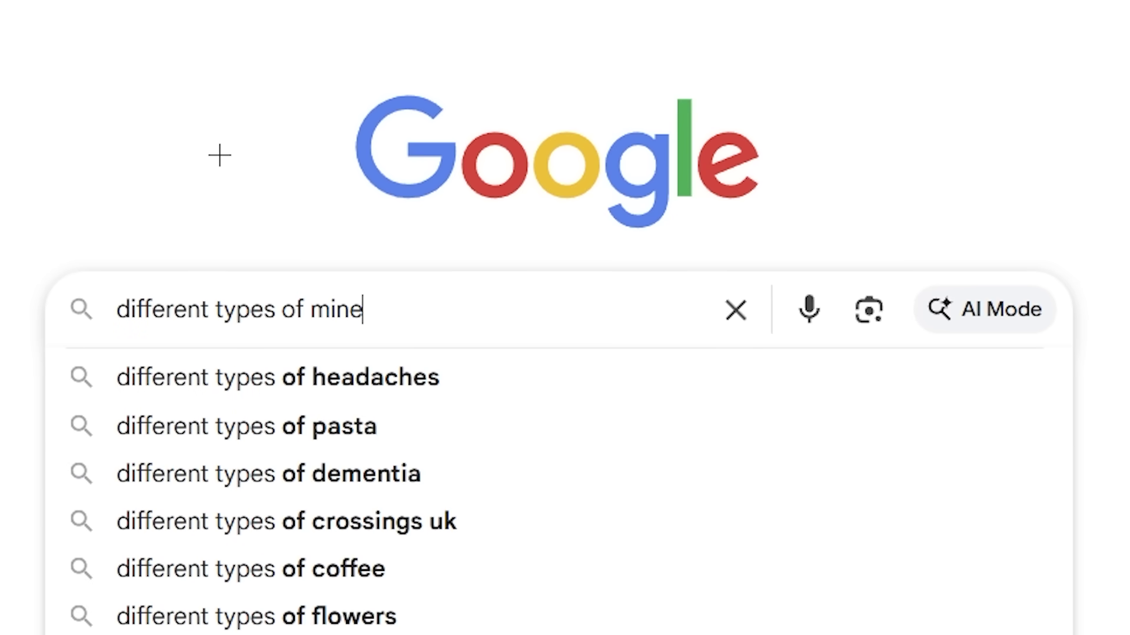
pyautogui.write('craft villagers')
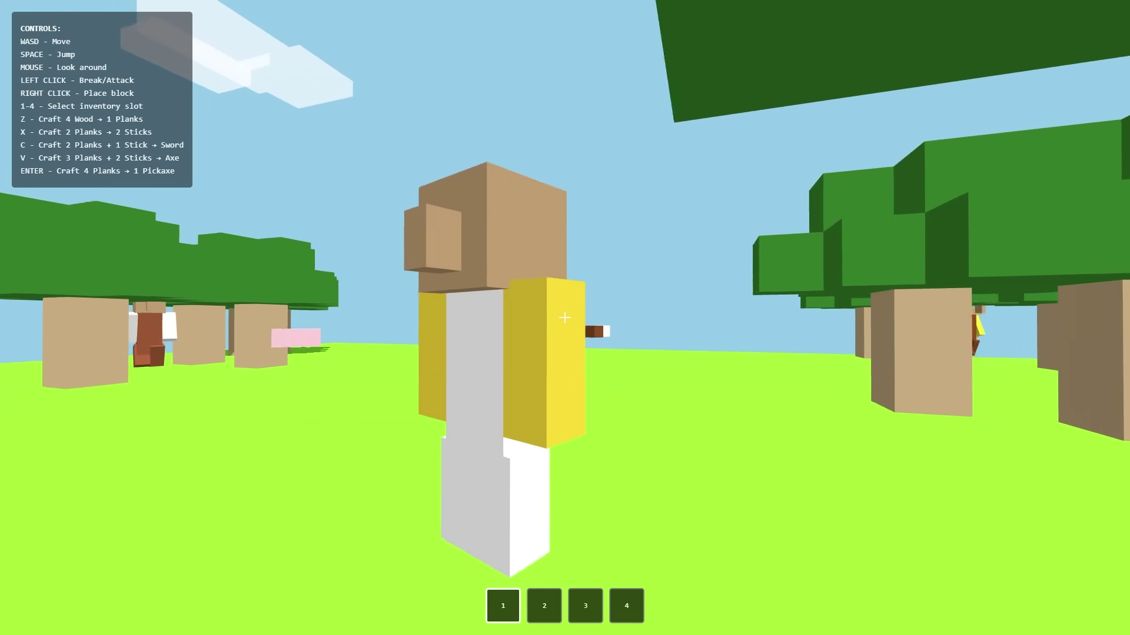
# Switch the game camera to first-person with 2, then back to third-person with 1.
pyautogui.press('2')
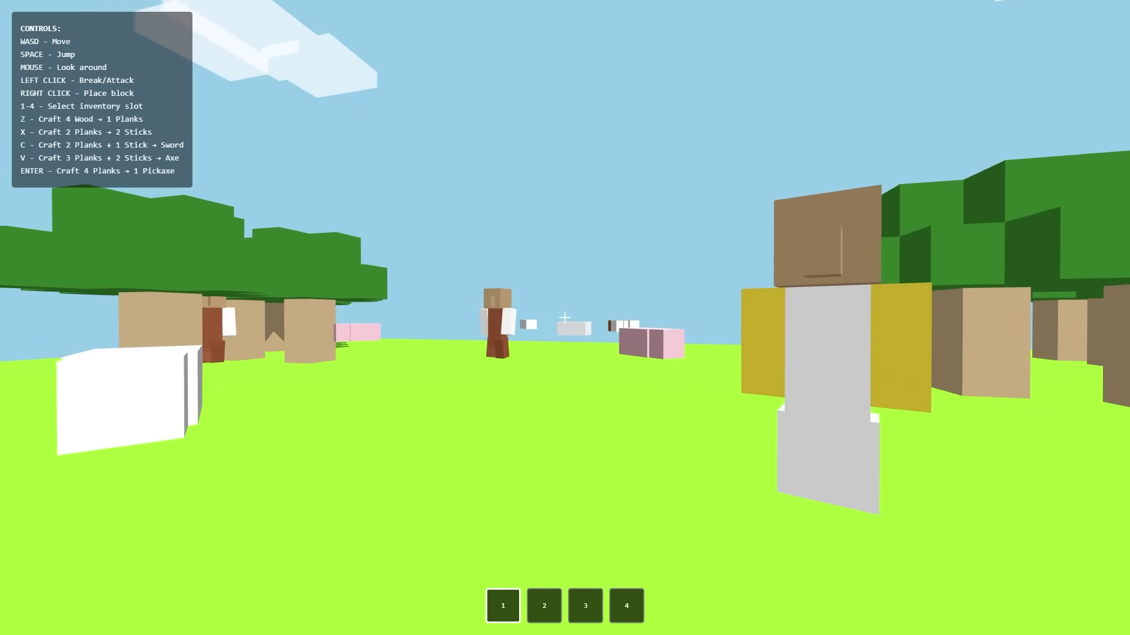
pyautogui.press('1')
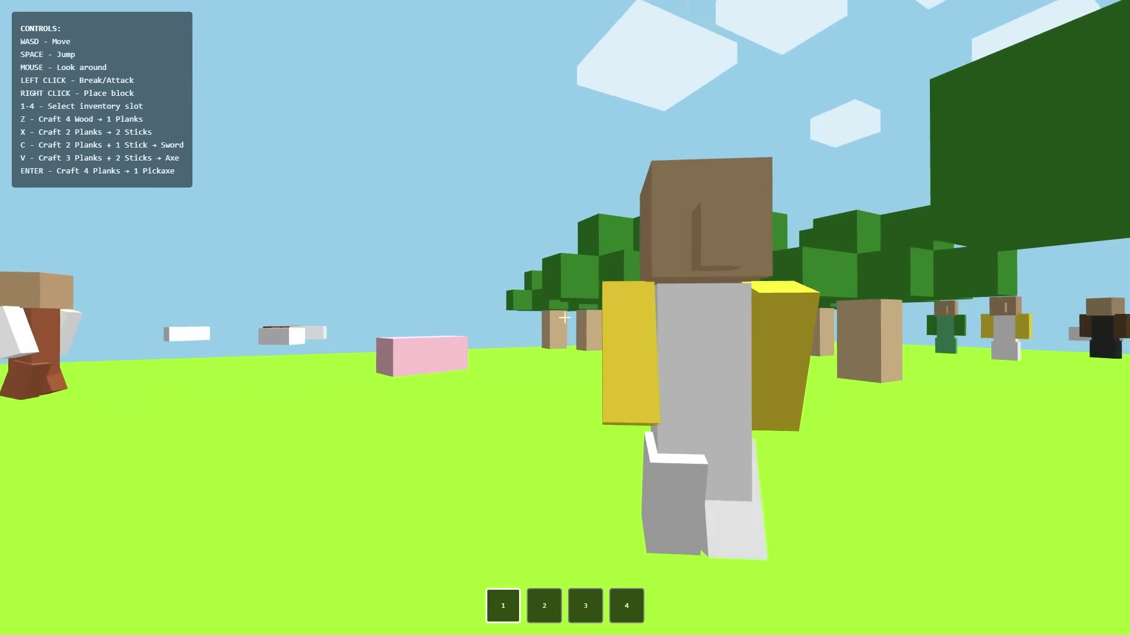